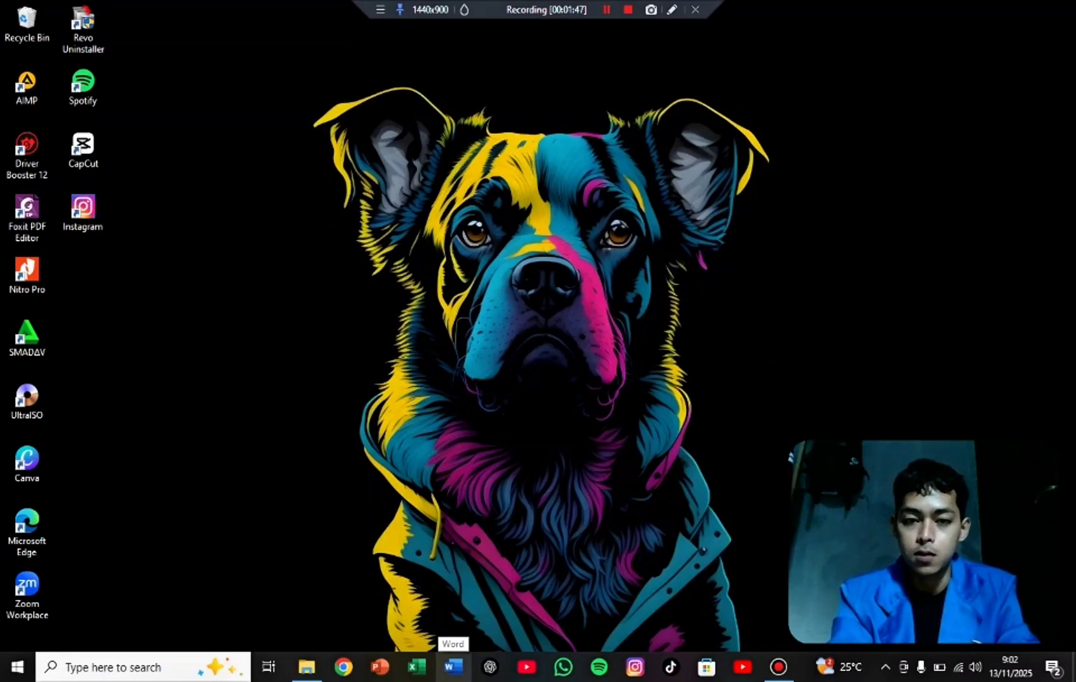
Step: Start Word with a new blank document and bring up Word Options
left_click(453, 667)
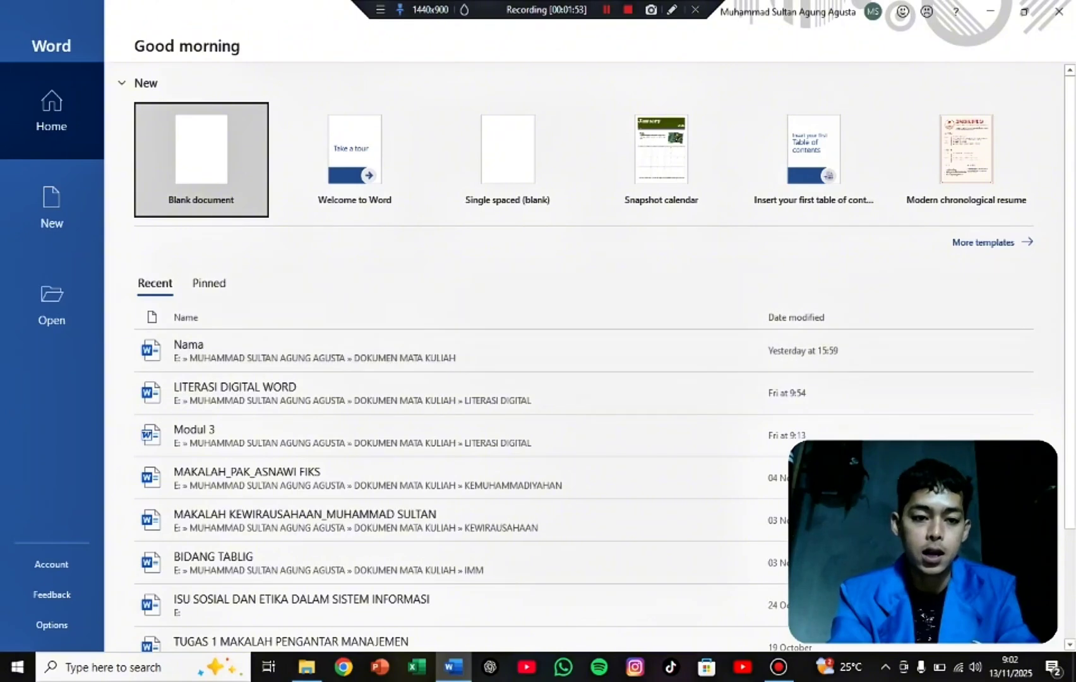
left_click(201, 180)
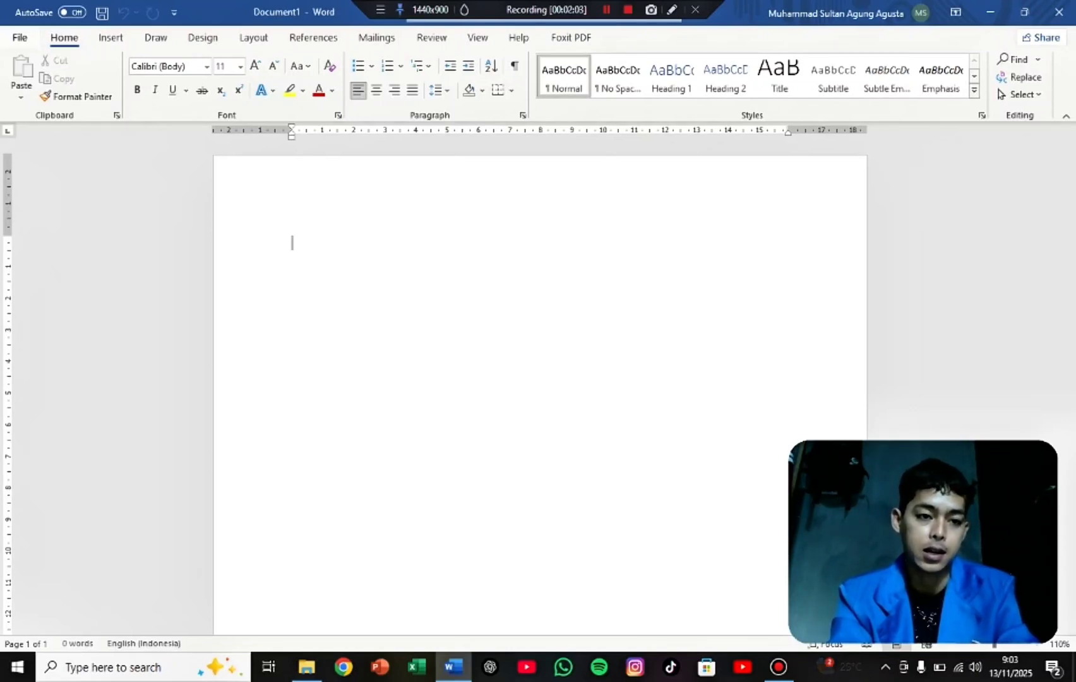
key("alt+f")
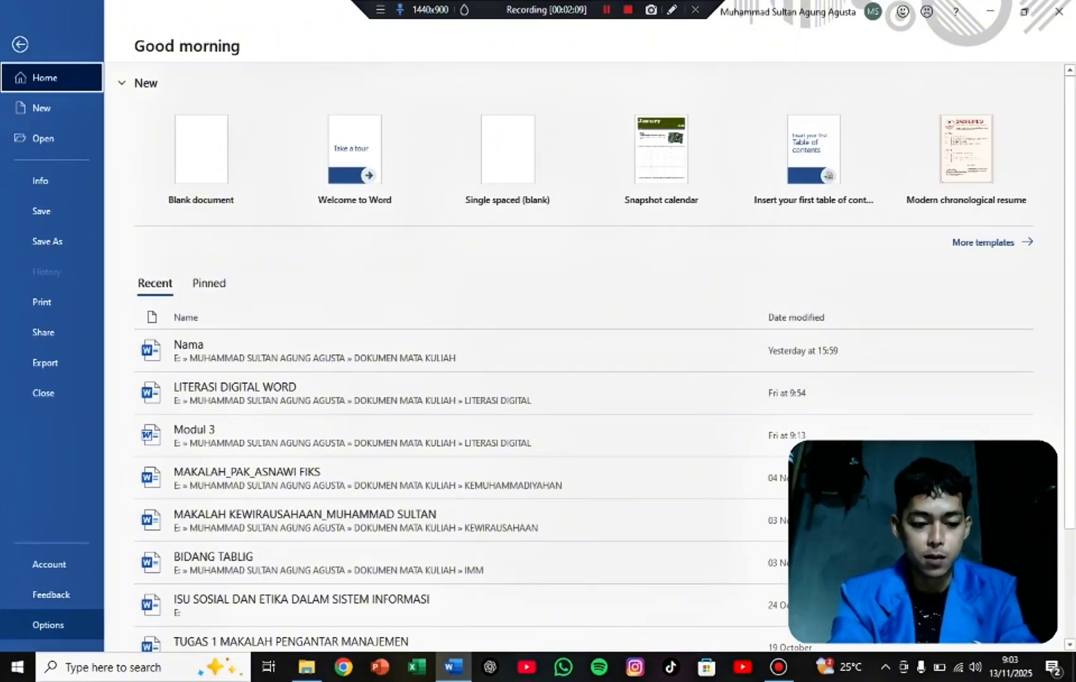
key("t")
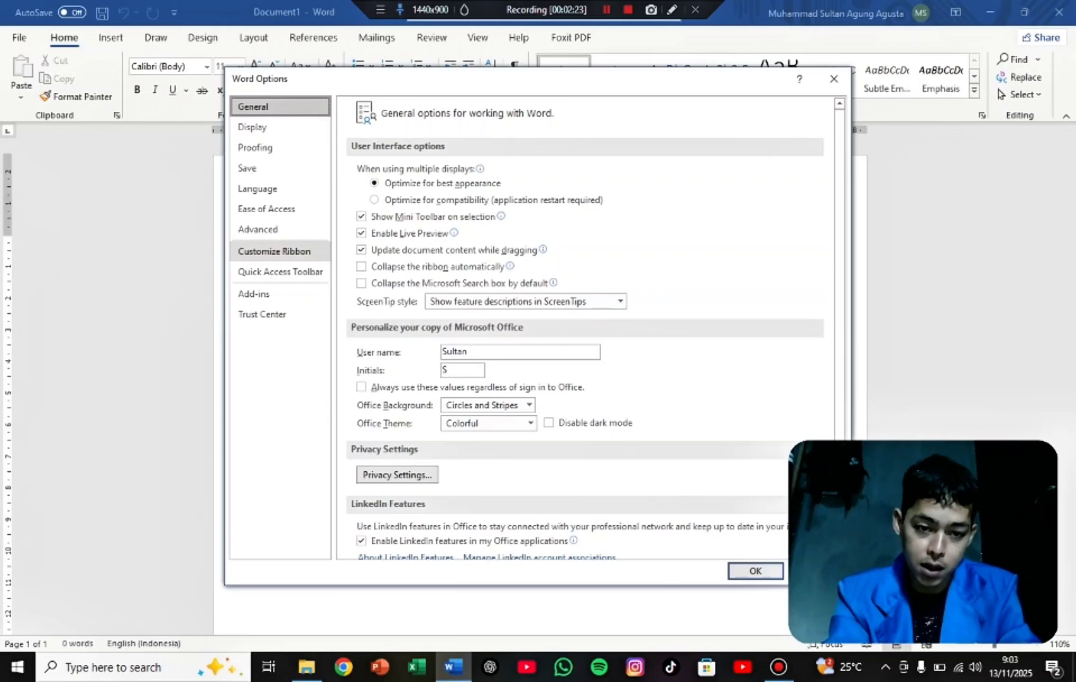
Step: In Customize Ribbon, add a new custom group under the Home tab and select it
left_click(274, 251)
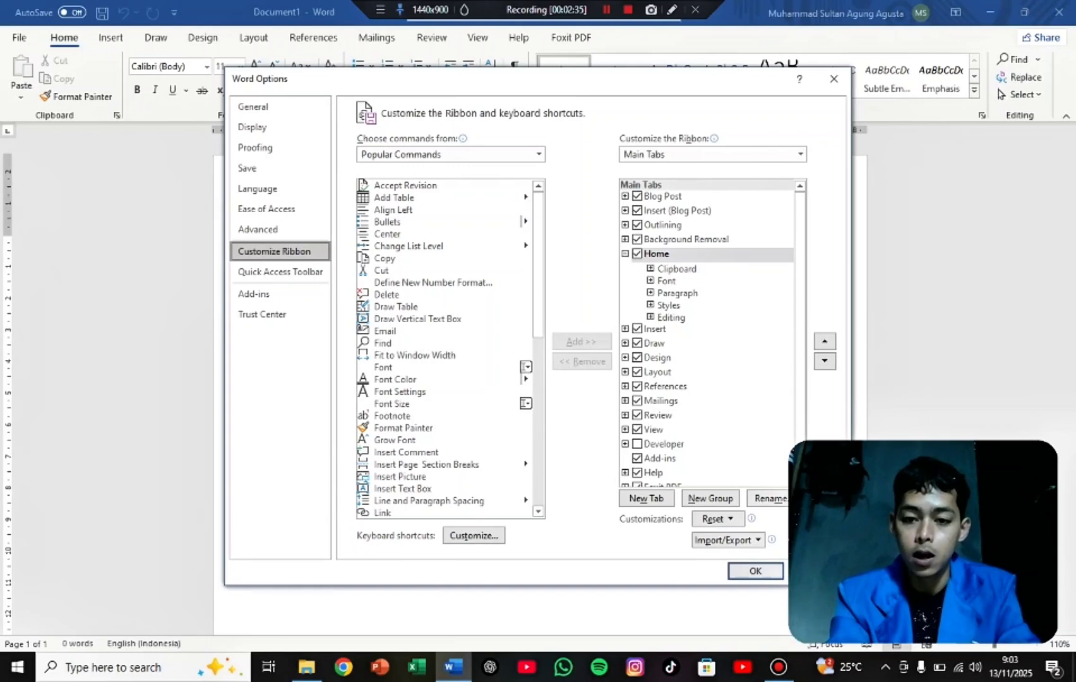
left_click(656, 253)
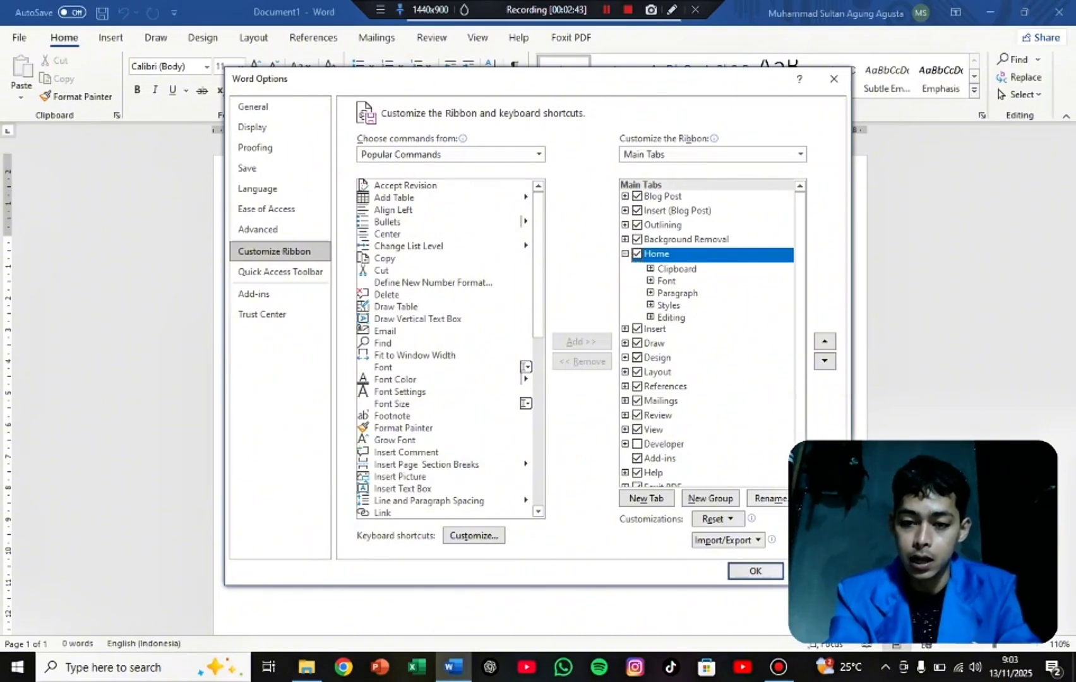
left_click(710, 499)
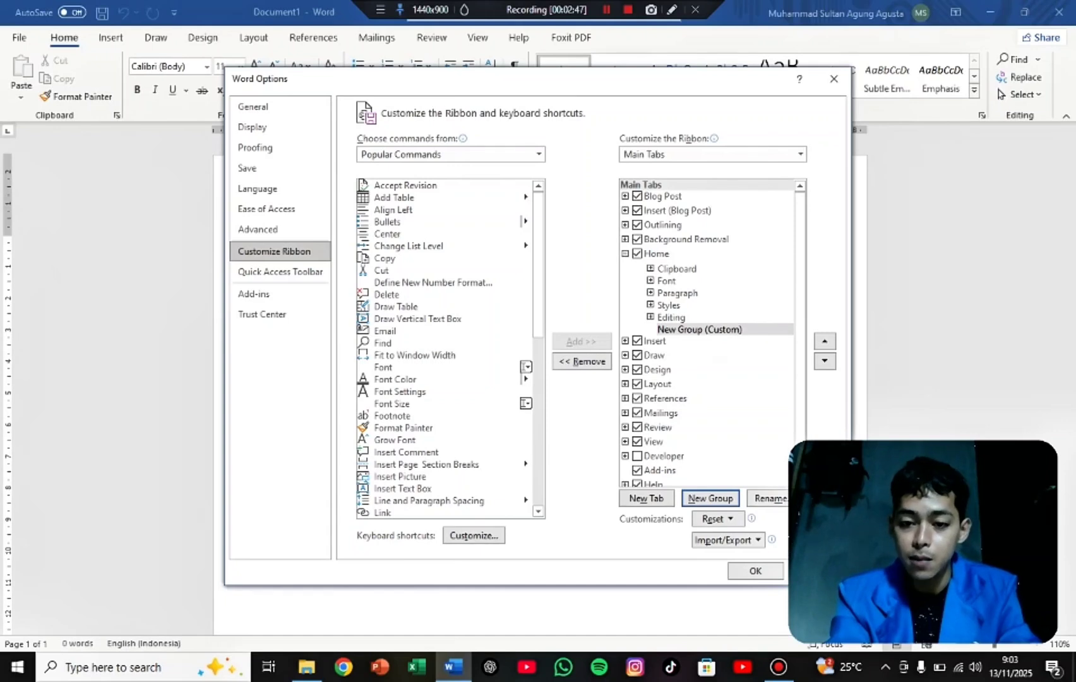
left_click(700, 329)
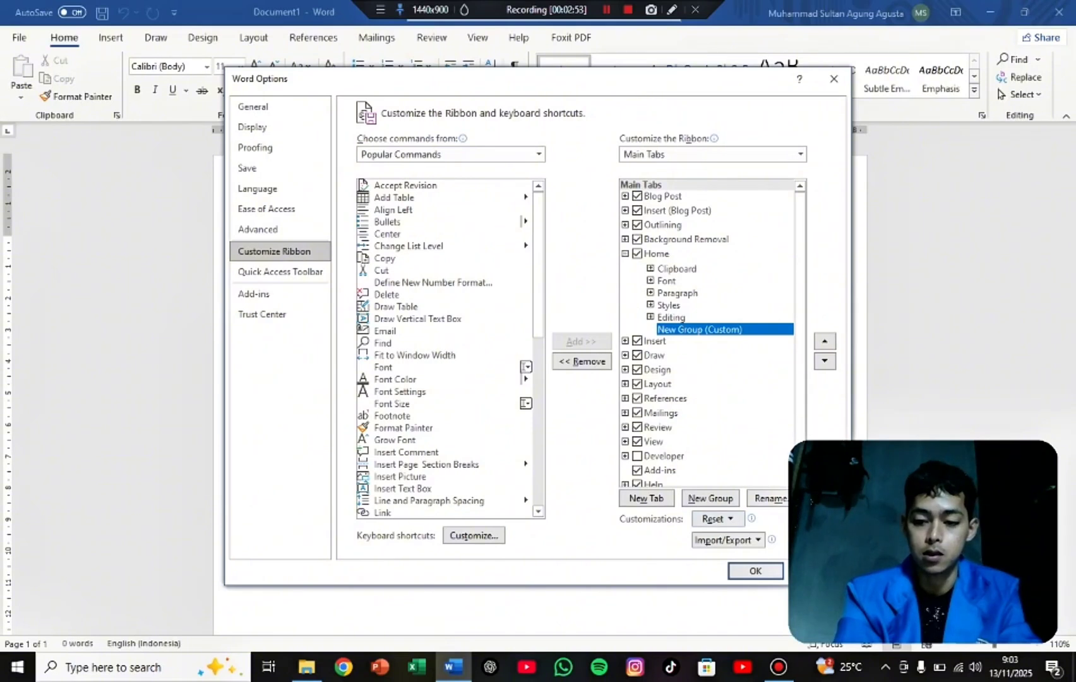
Step: Rename the new Home custom group to 'Auto Correct'
left_click(767, 498)
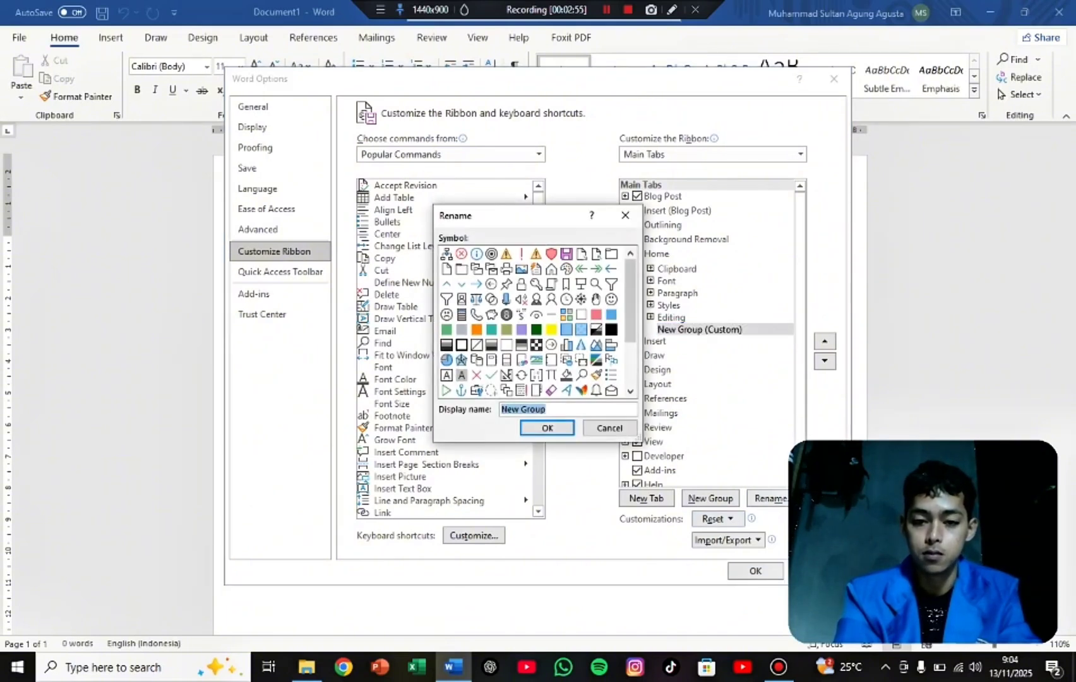
key("BackSpace")
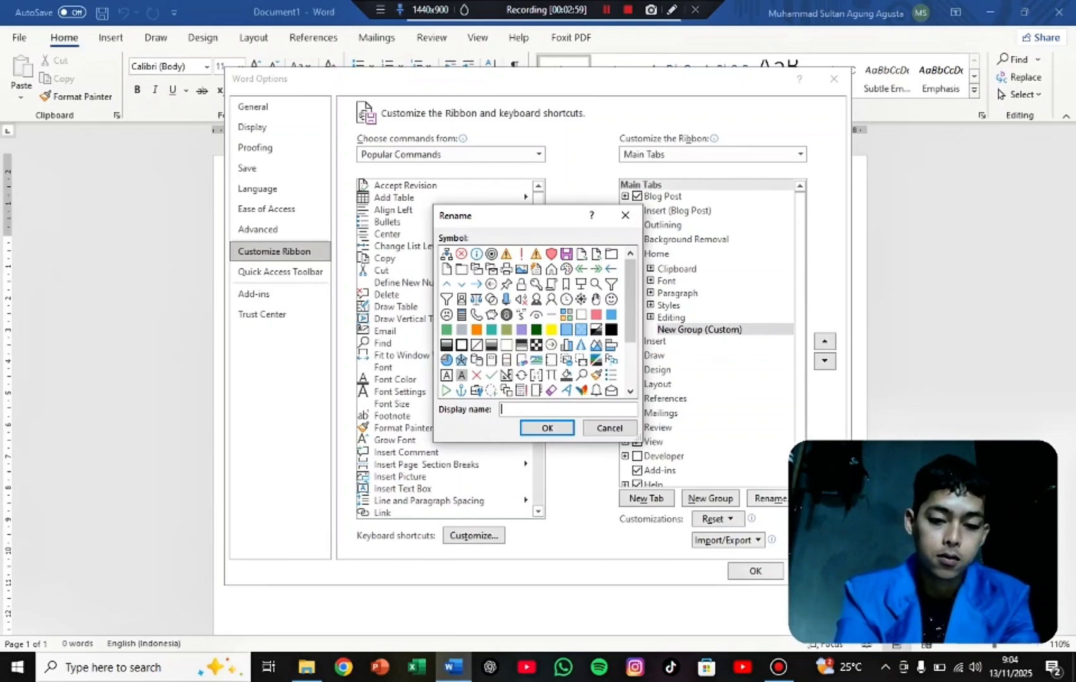
type("Aut")
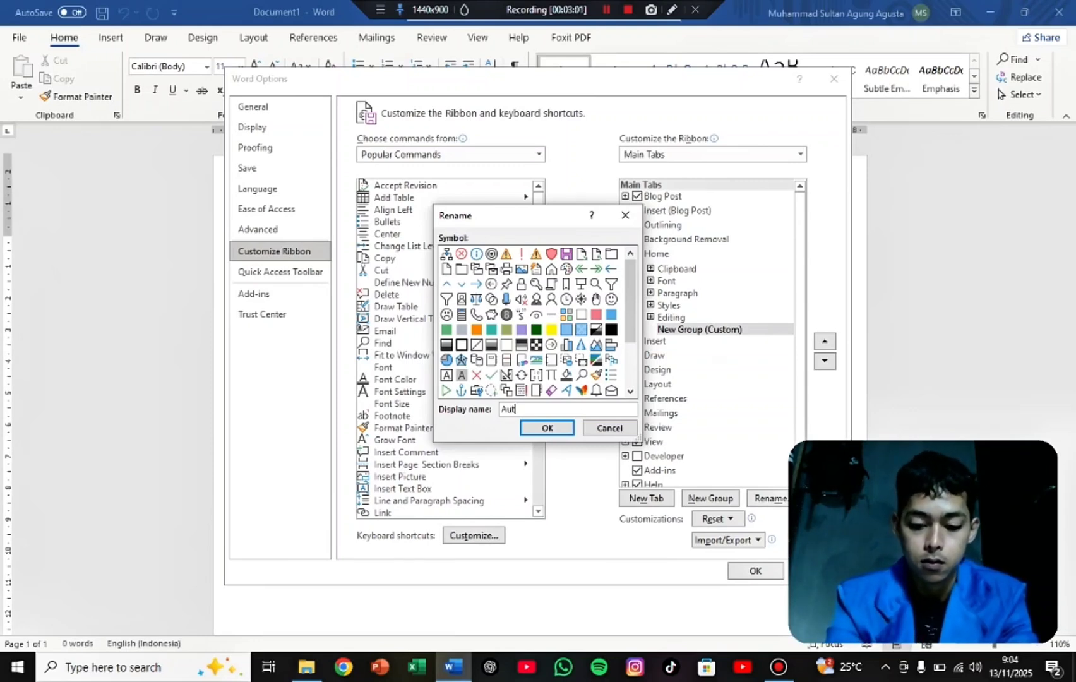
type("o C")
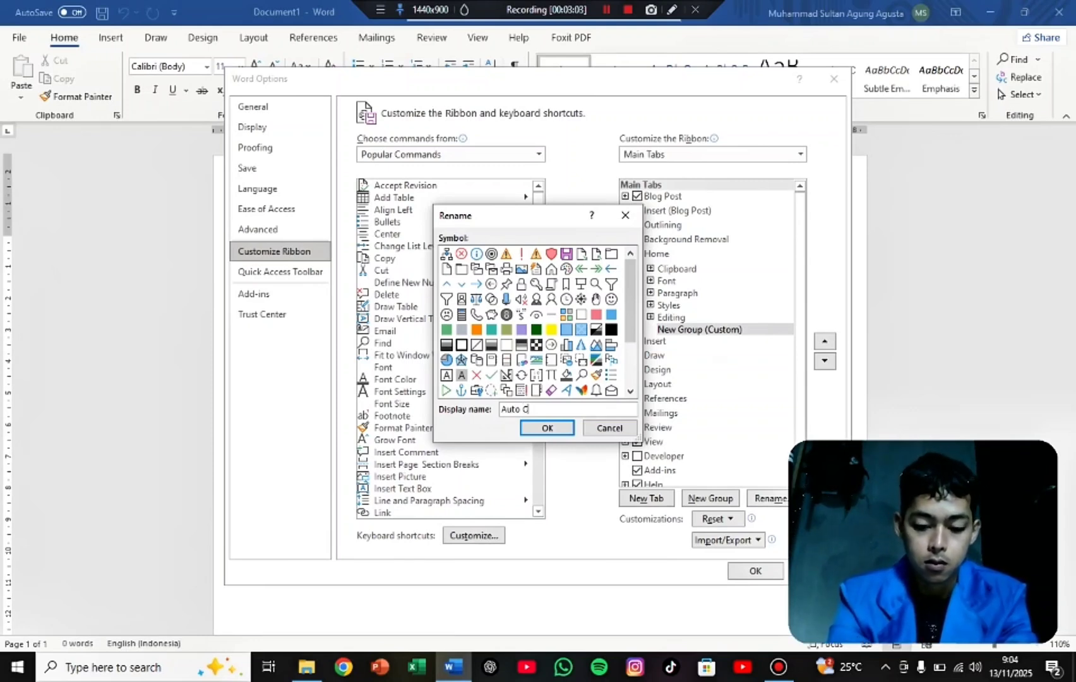
type("orrect")
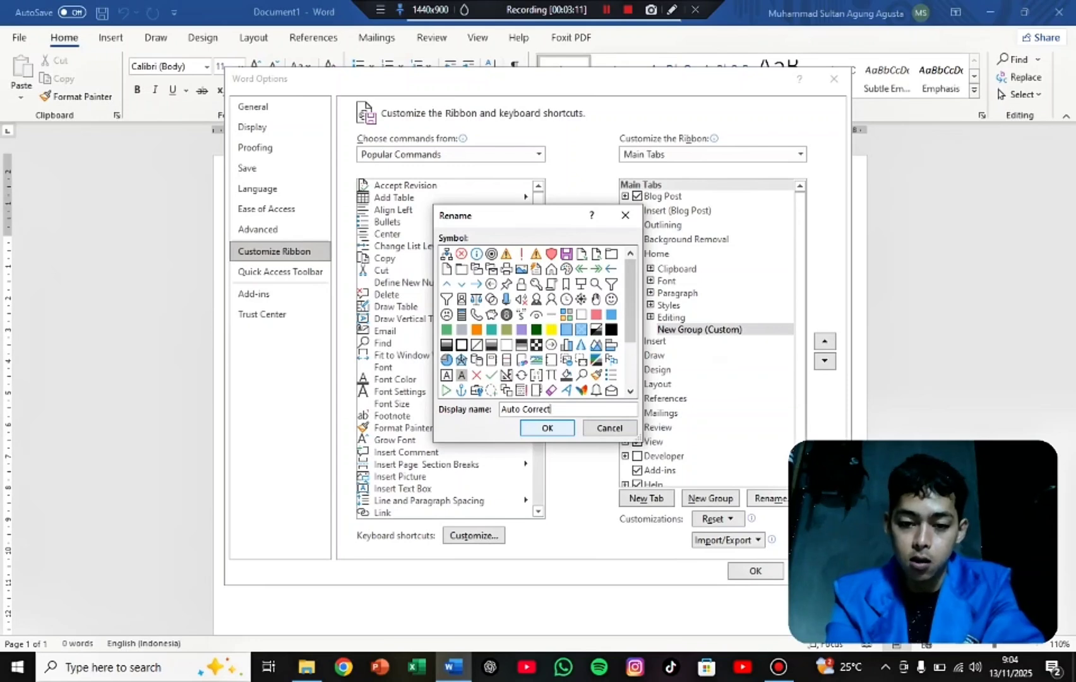
key("Return")
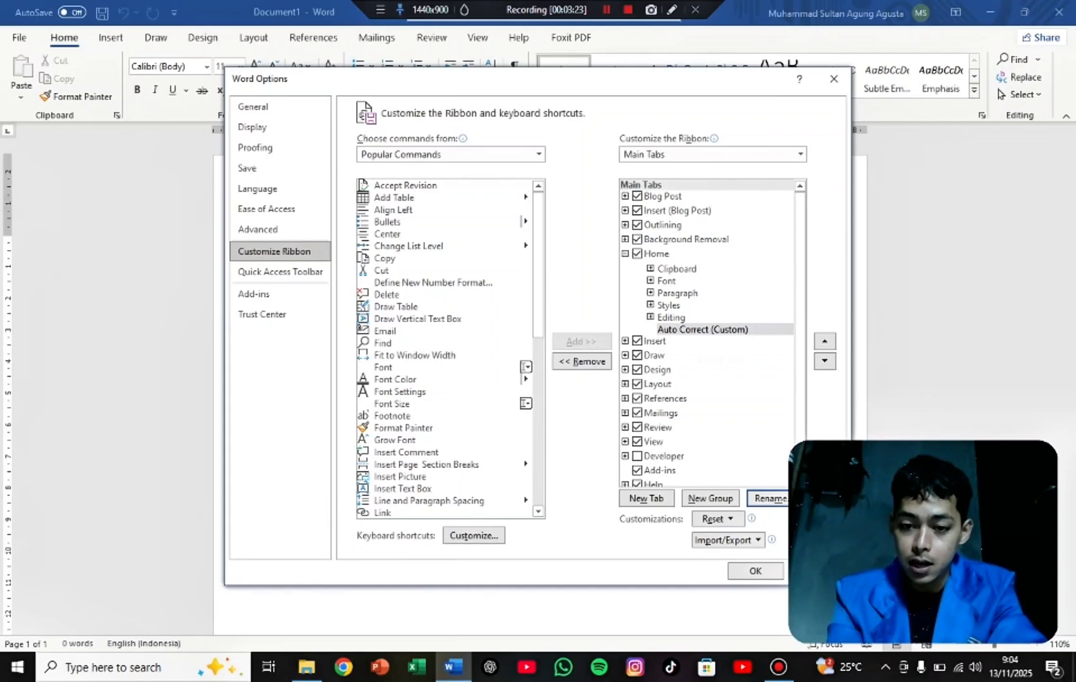
Step: Select the Auto Correct group and show All Commands to locate AutoCorrect Options
left_click(703, 329)
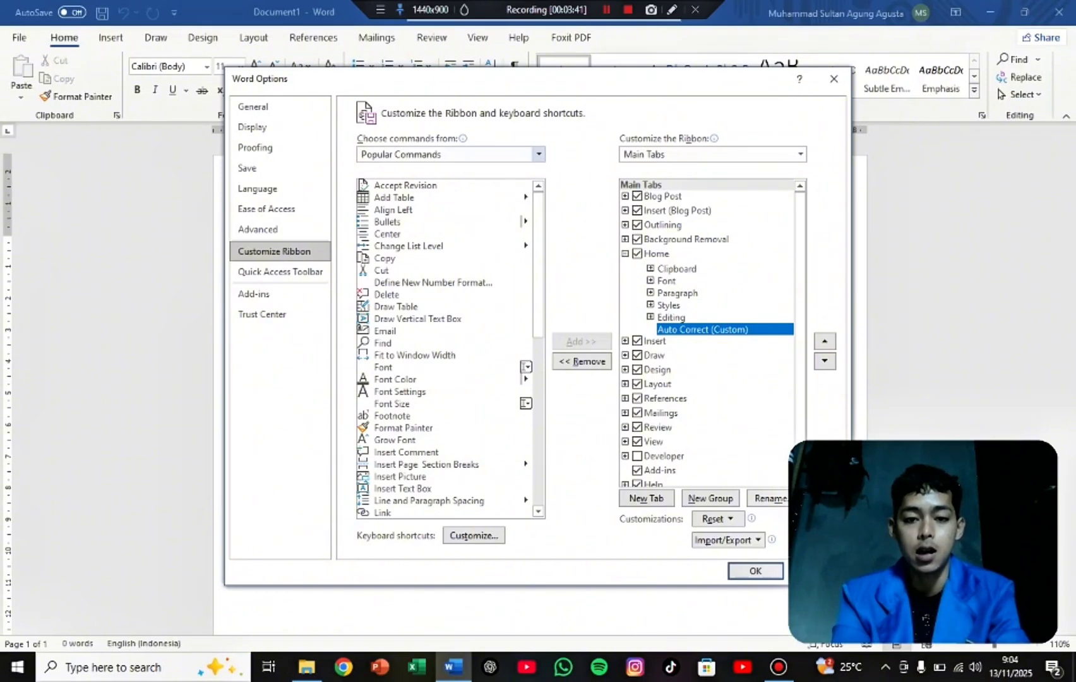
left_click(538, 154)
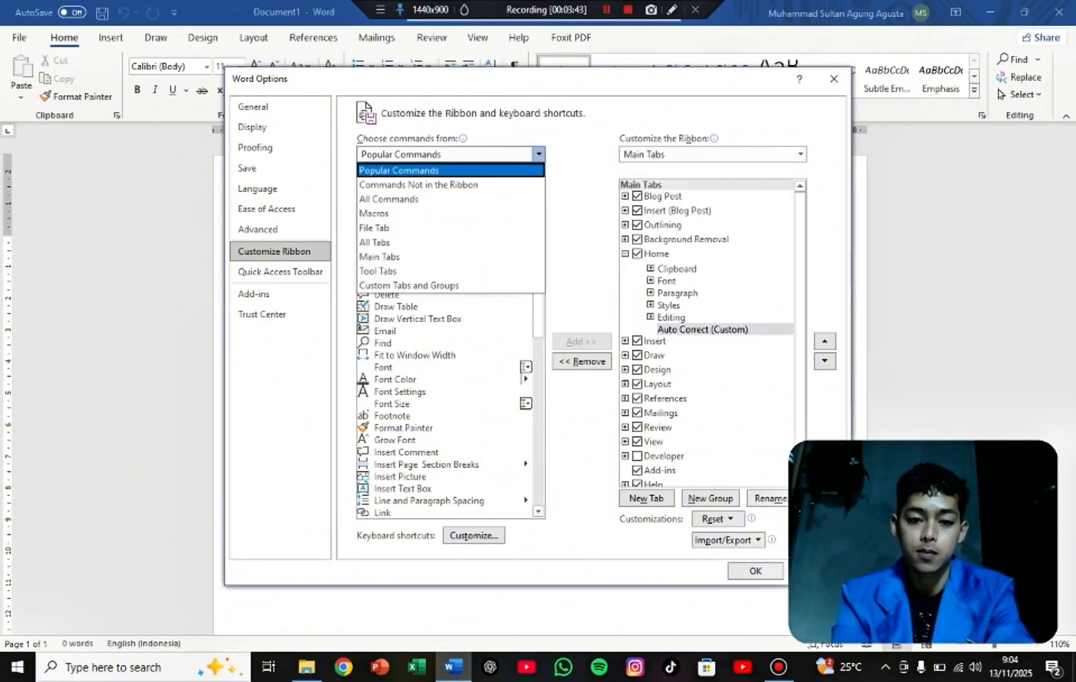
left_click(436, 199)
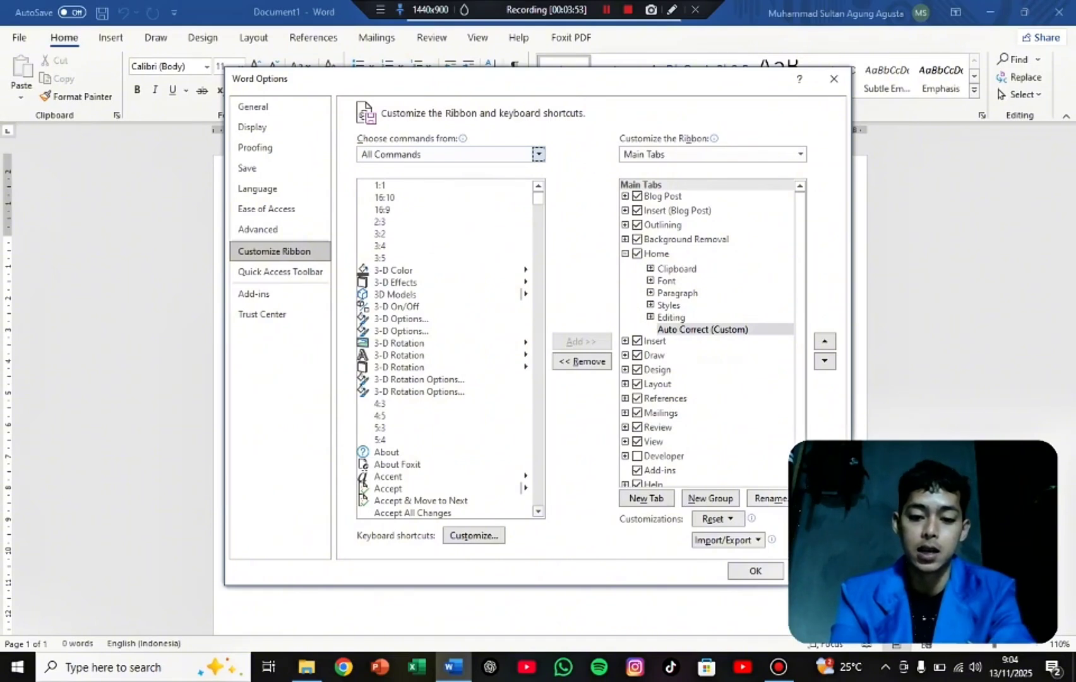
scroll(451, 348, "down", 4)
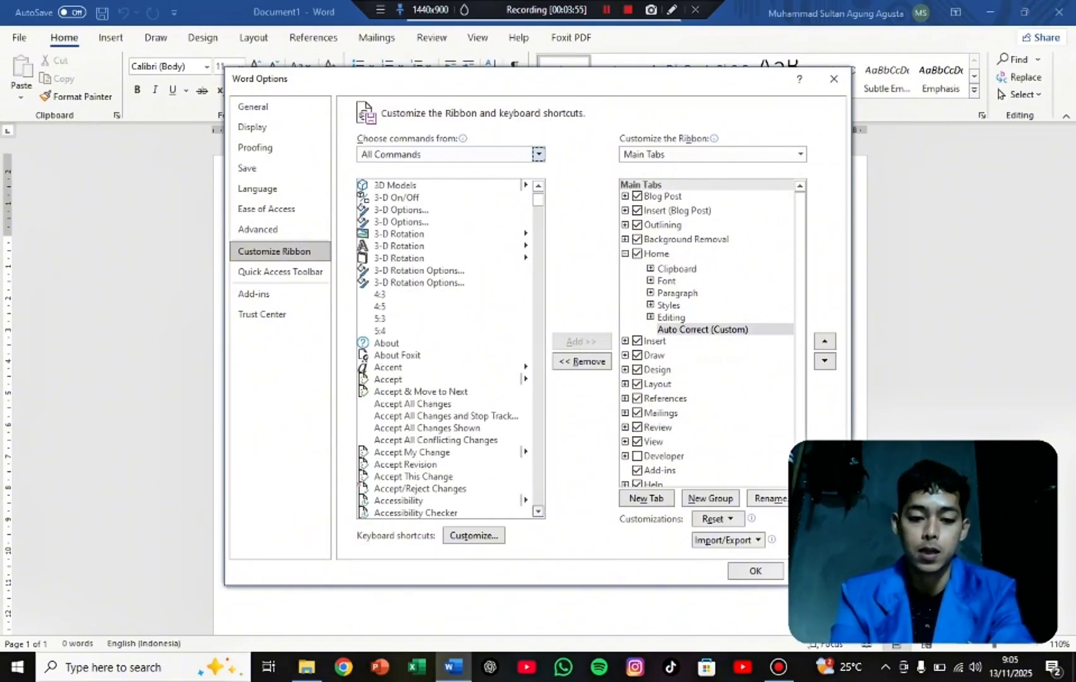
scroll(451, 348, "down", 9)
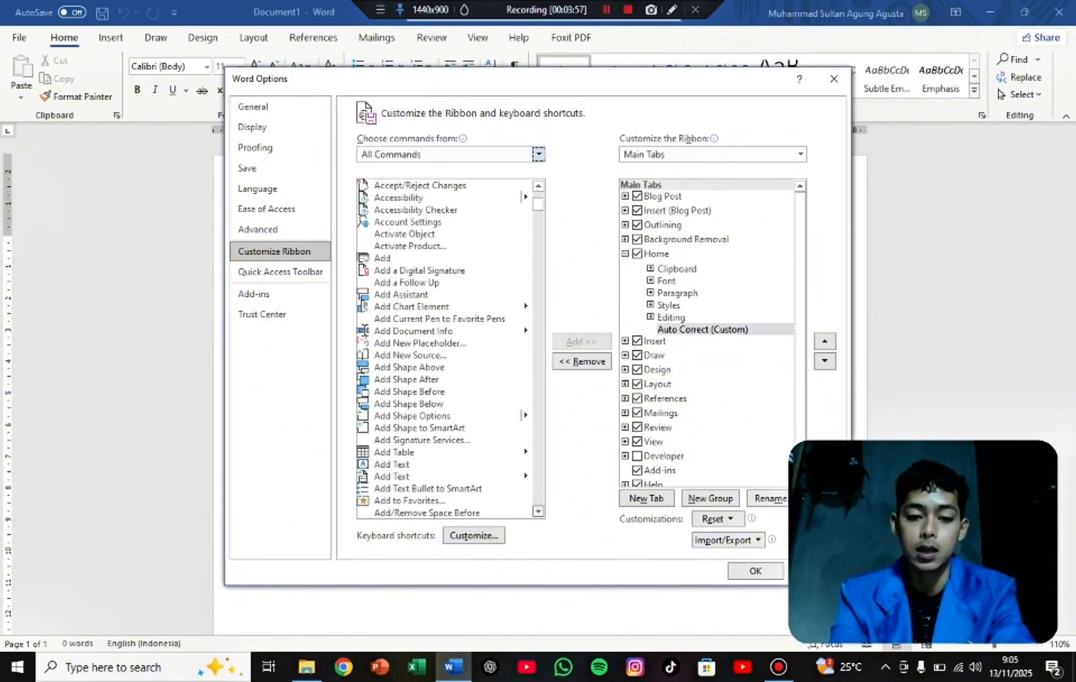
scroll(450, 347, "down", 3)
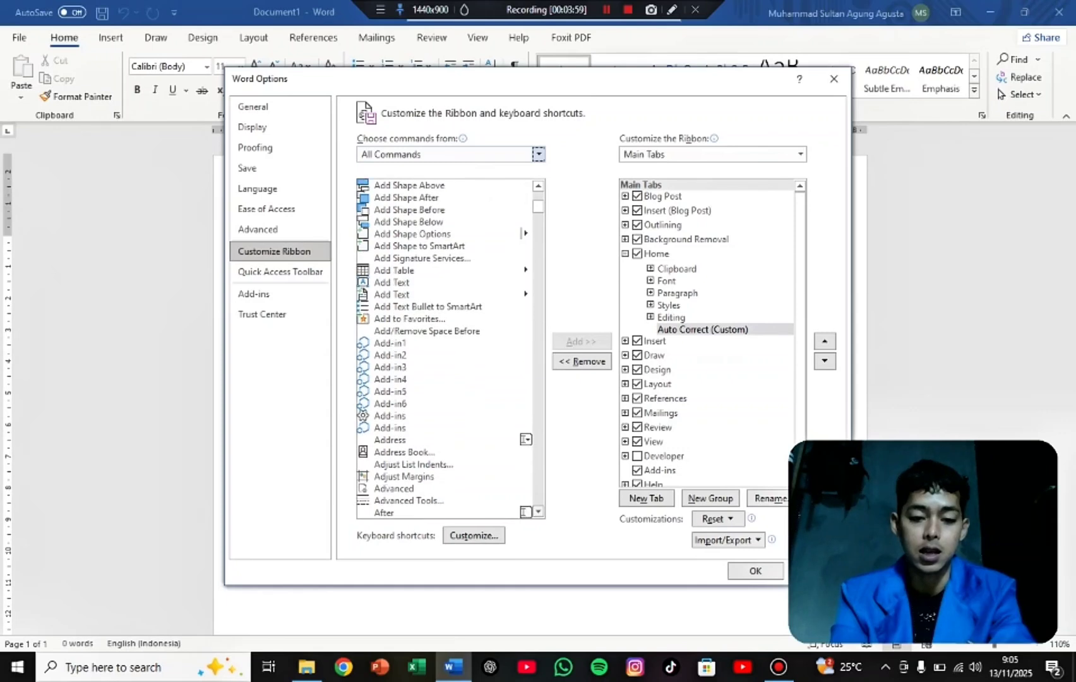
scroll(451, 347, "down", 8)
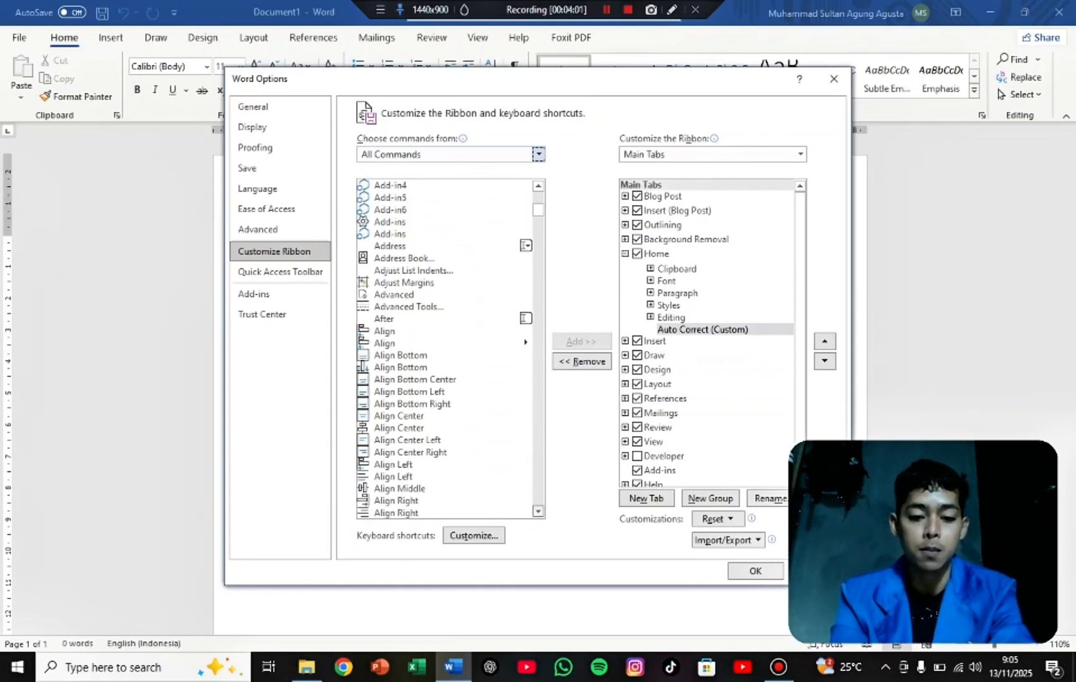
scroll(524, 222, "down", 7)
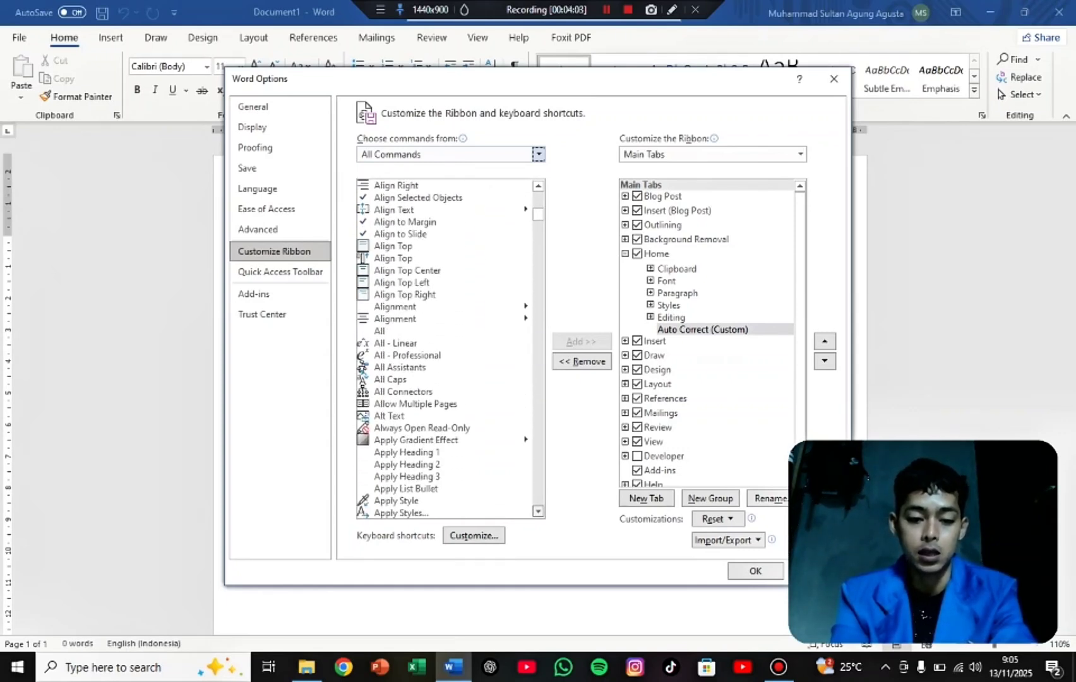
scroll(451, 347, "down", 4)
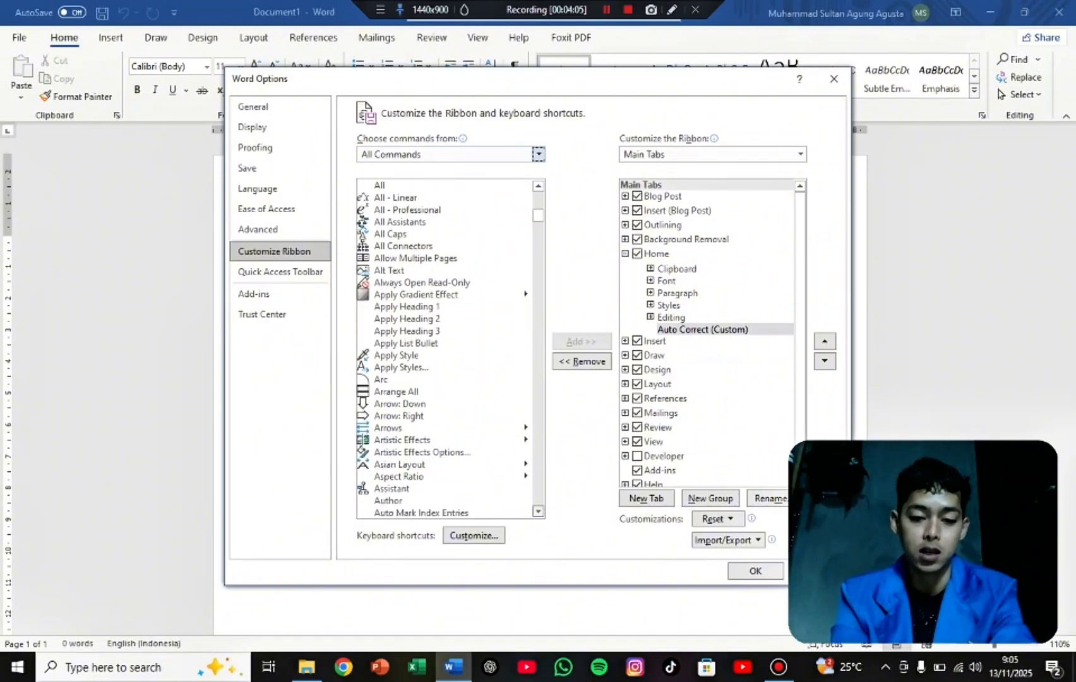
scroll(450, 347, "down", 2)
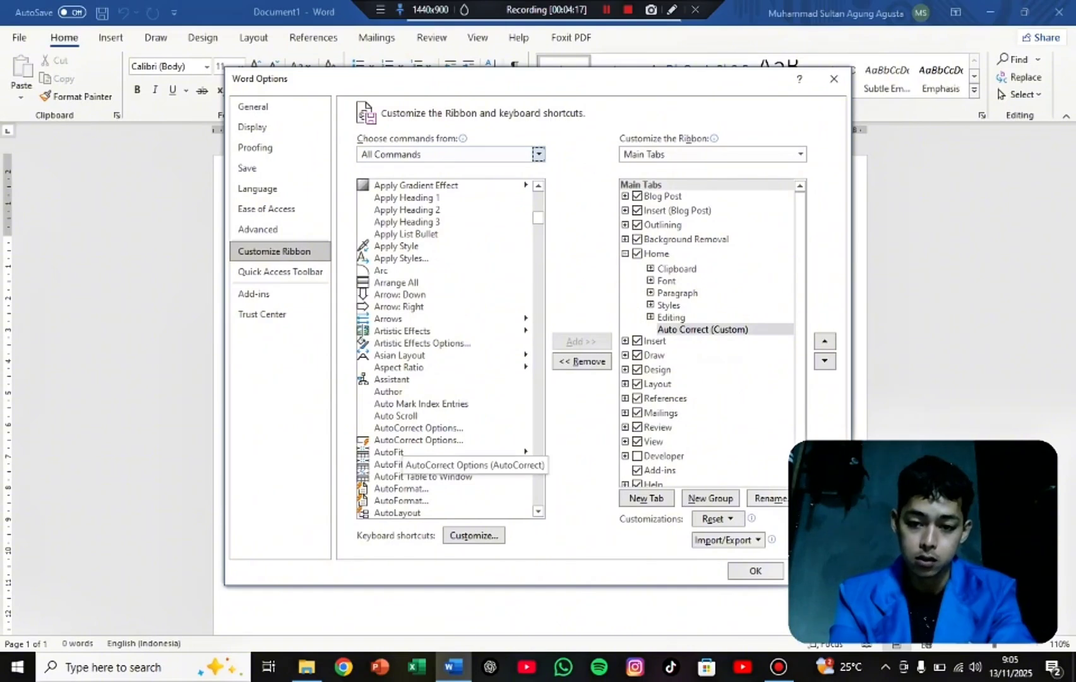
Step: Add AutoCorrect Options into the Auto Correct (Custom) group and save the ribbon changes
left_click(417, 440)
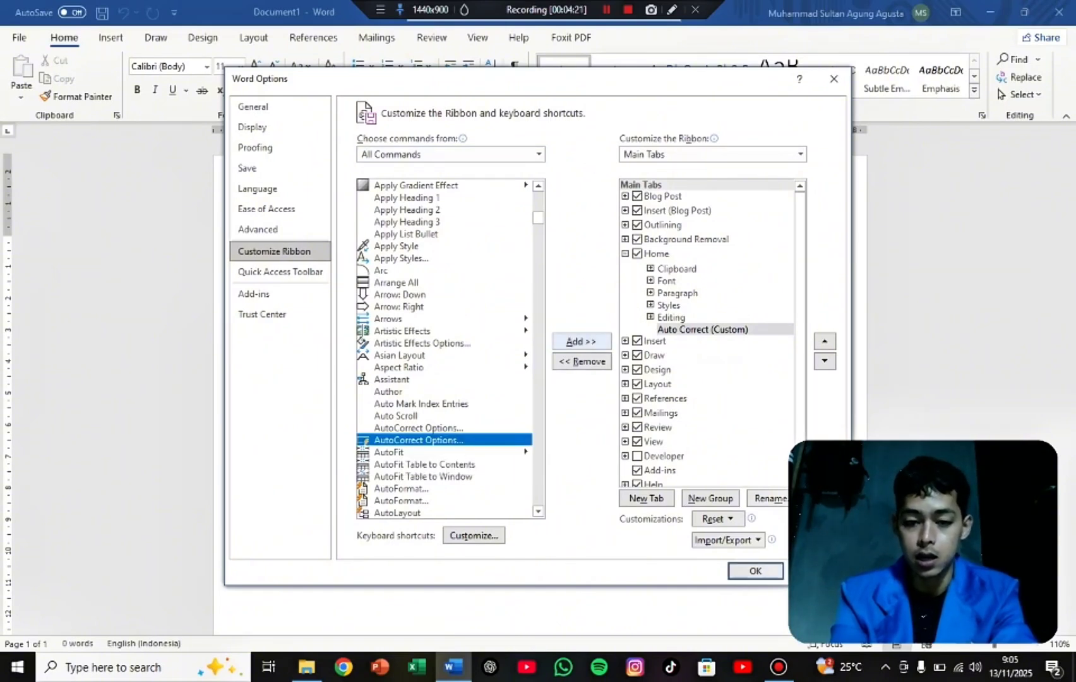
left_click(581, 341)
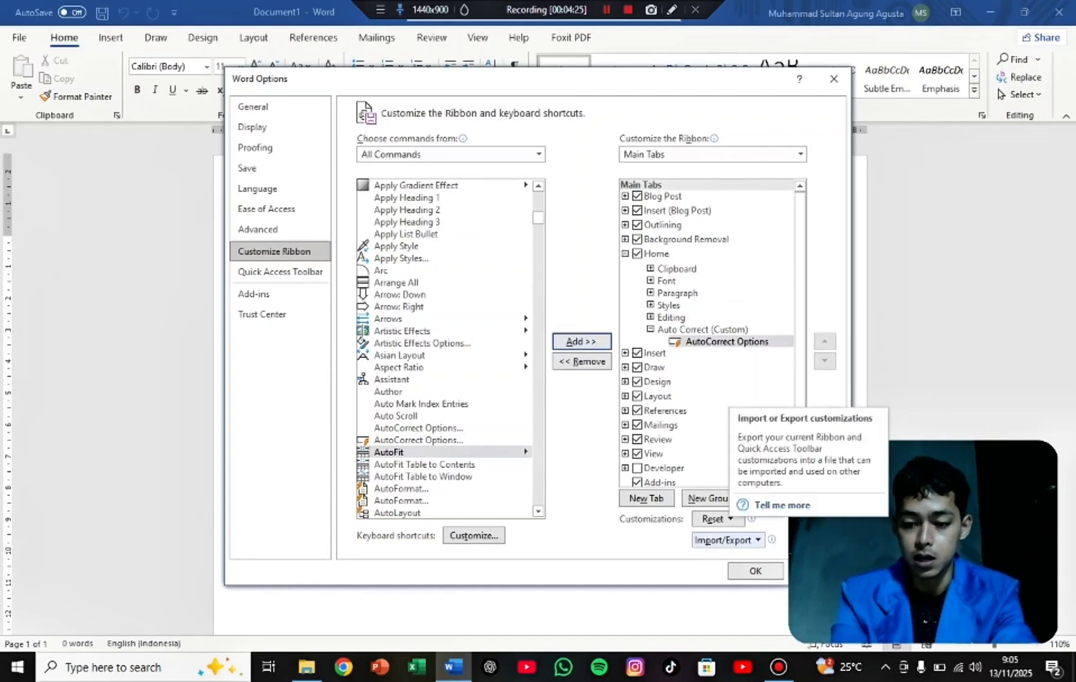
left_click(726, 540)
left_click(728, 540)
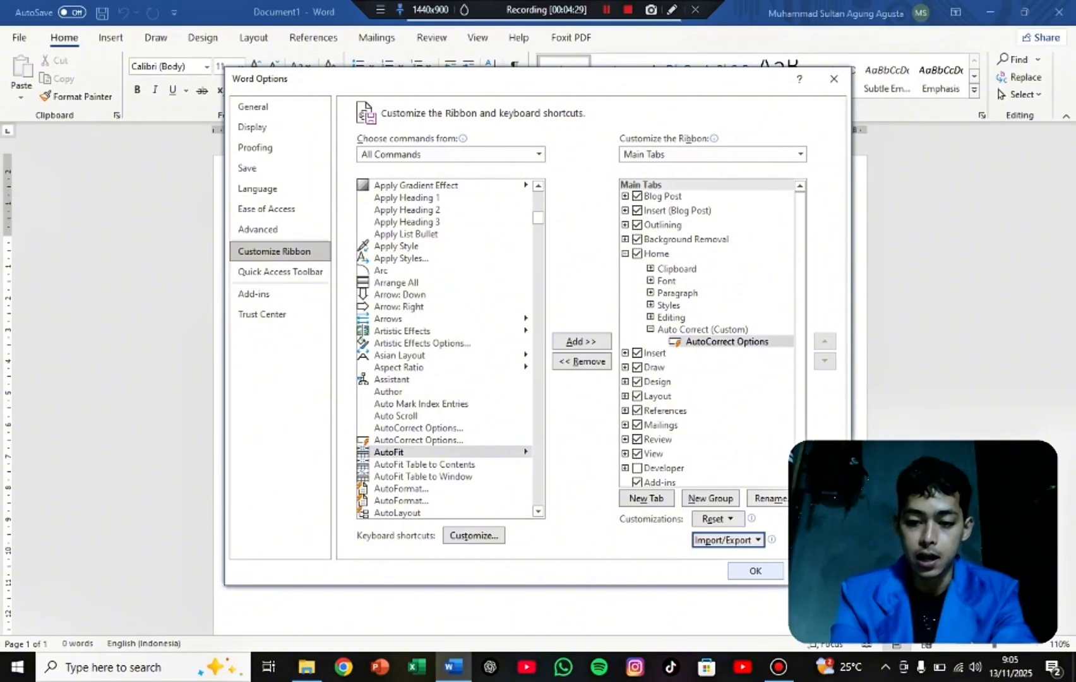
left_click(756, 570)
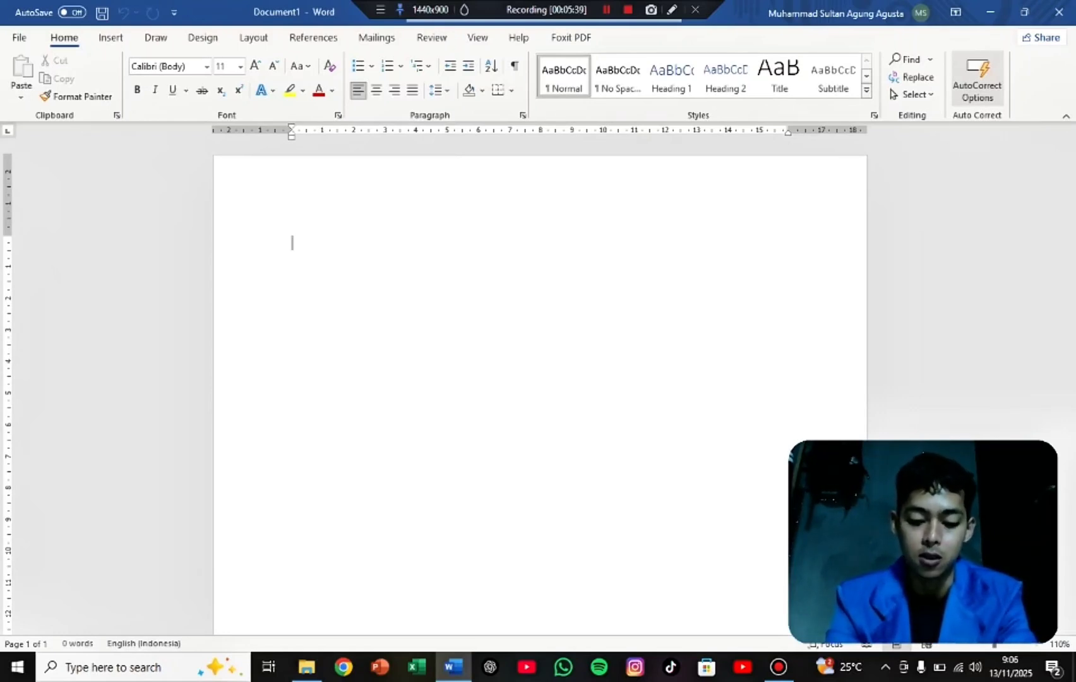
Step: Type the user's full name as the document's first line
type("M")
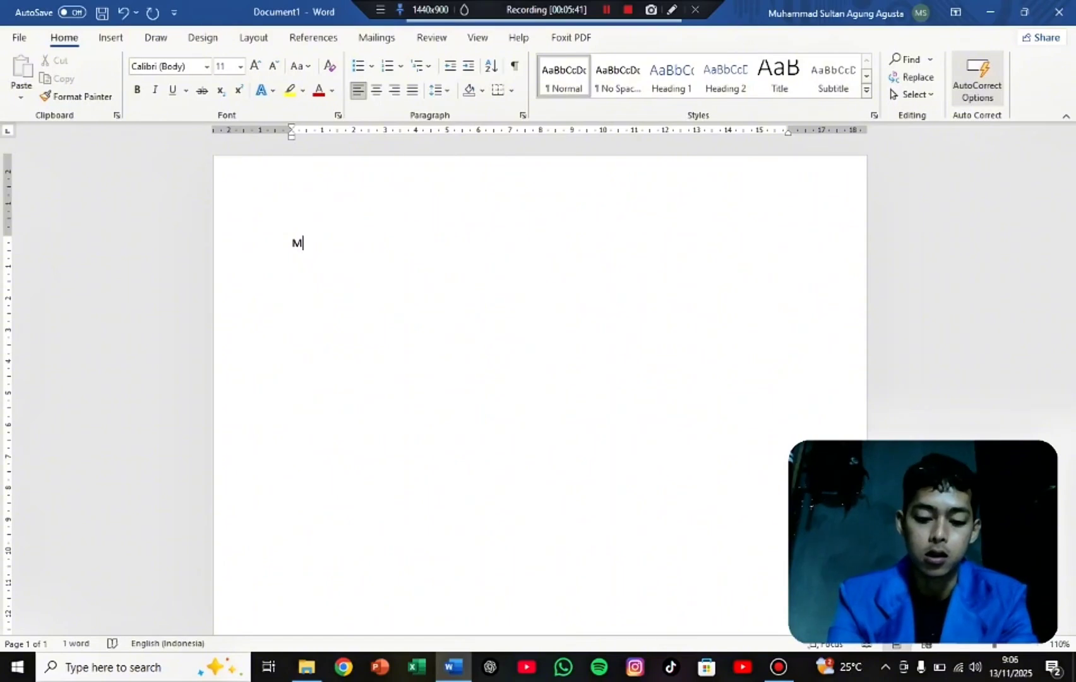
type("uhammad S")
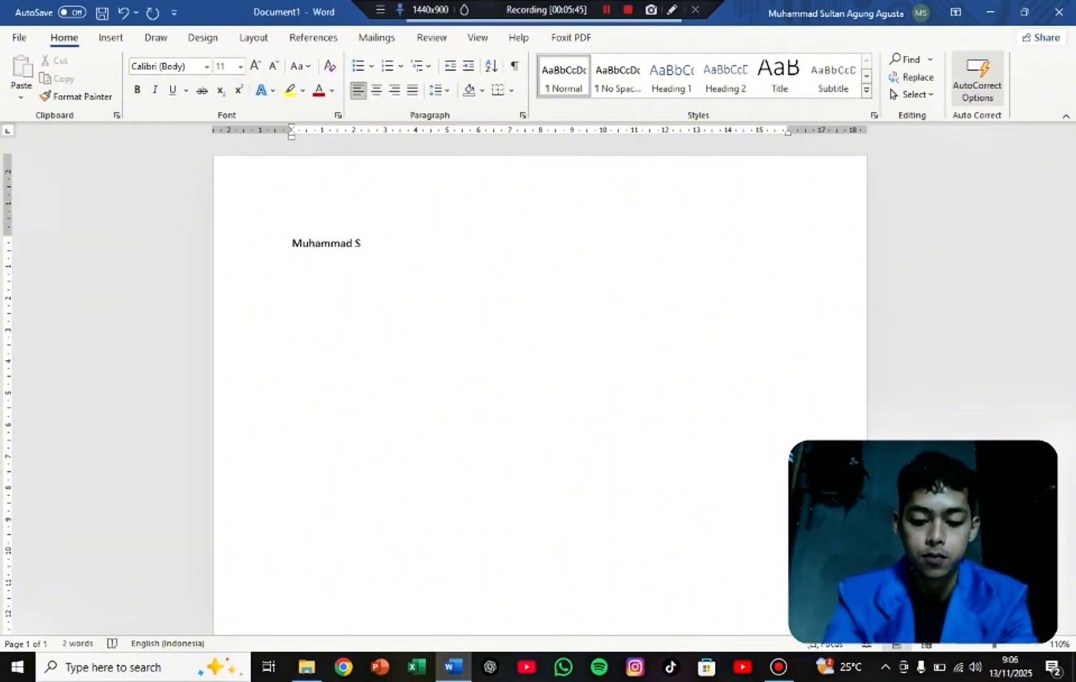
type("ultan")
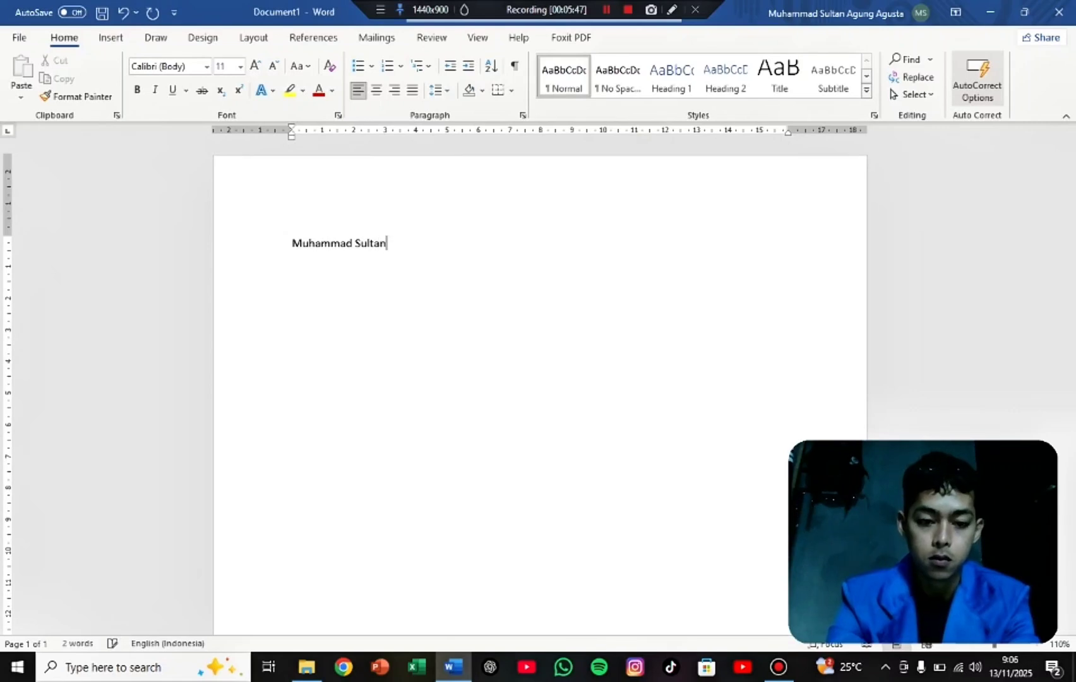
type(" Agung A")
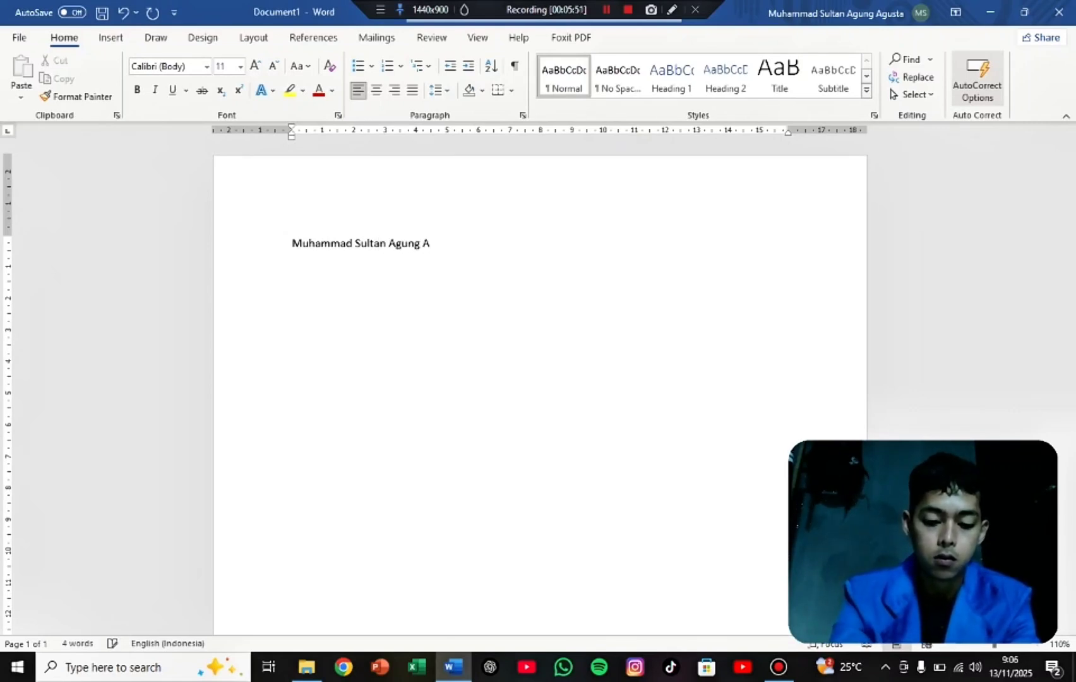
type("gusta")
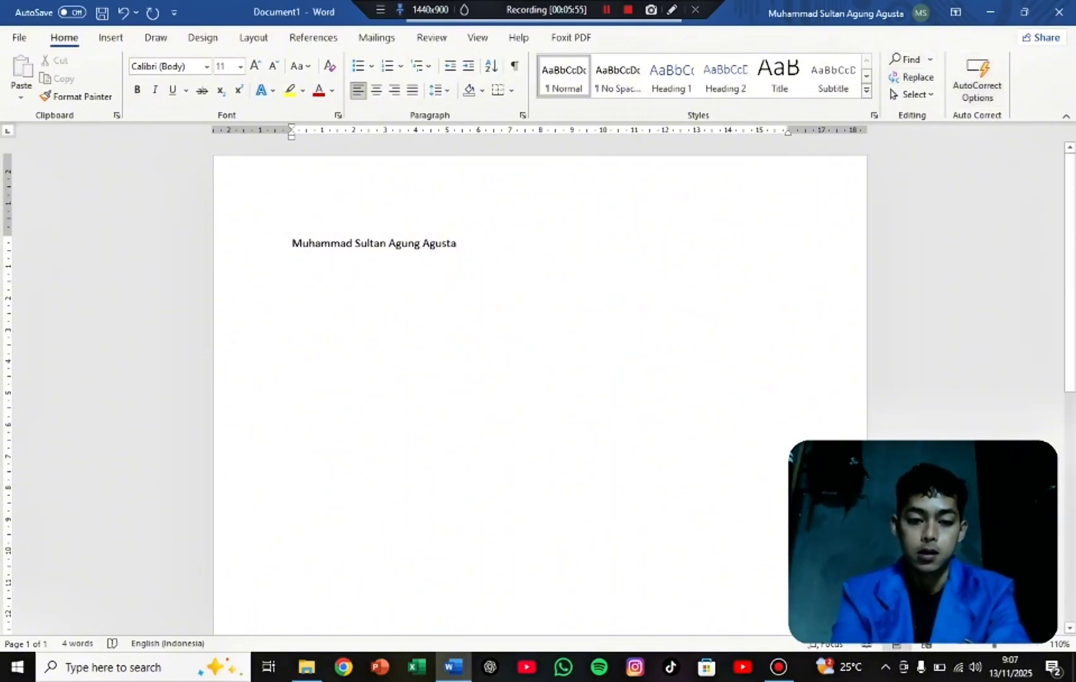
key("Home")
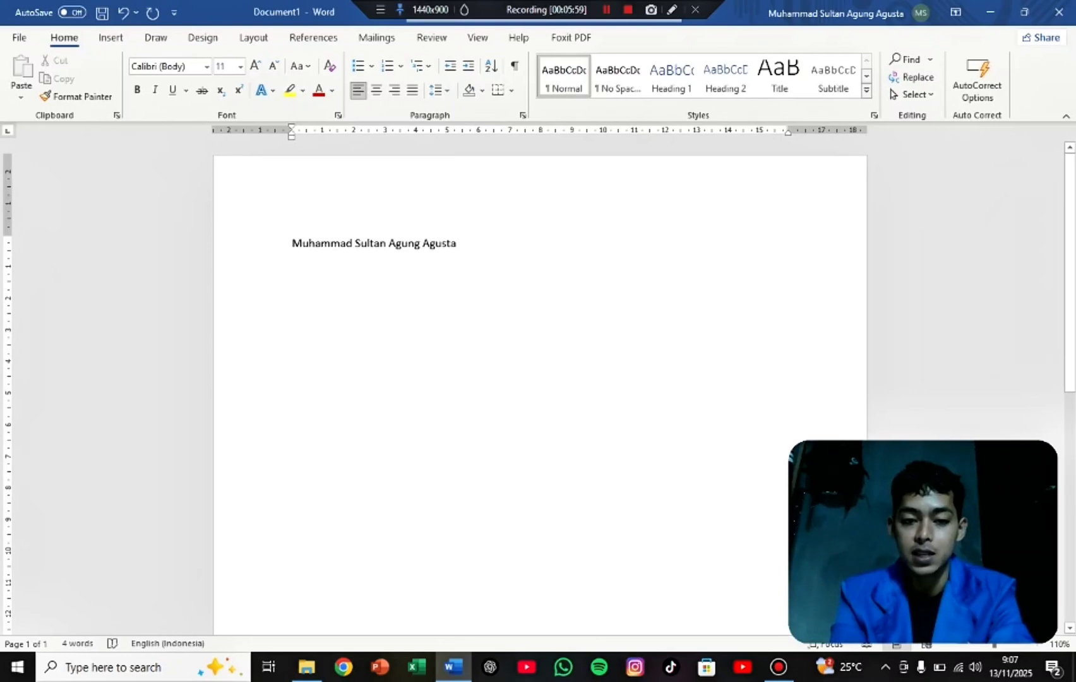
Step: Prefix the name with the label 'Tanpa Auto Correct :' and start a new second line
key("shift+End")
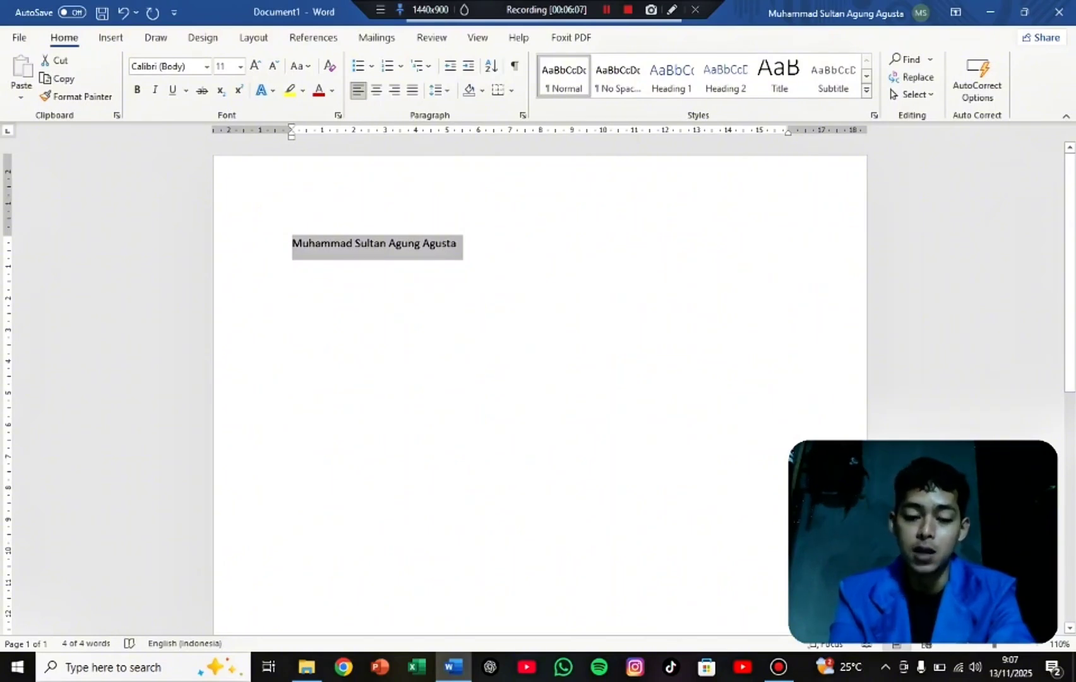
left_click(292, 244)
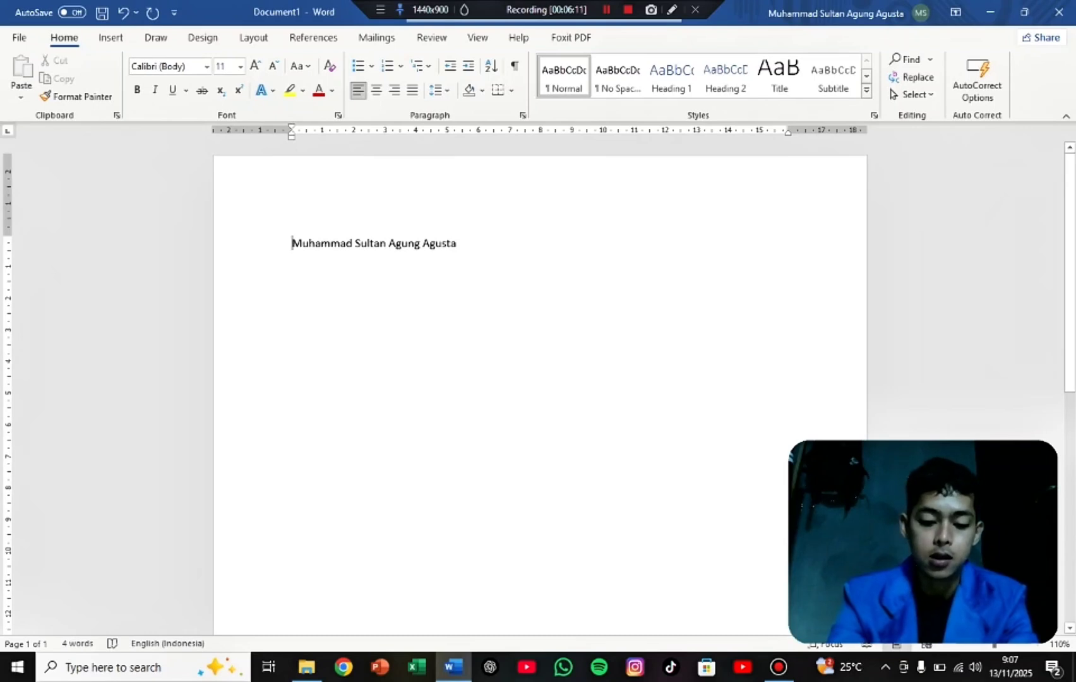
type("T")
type("a")
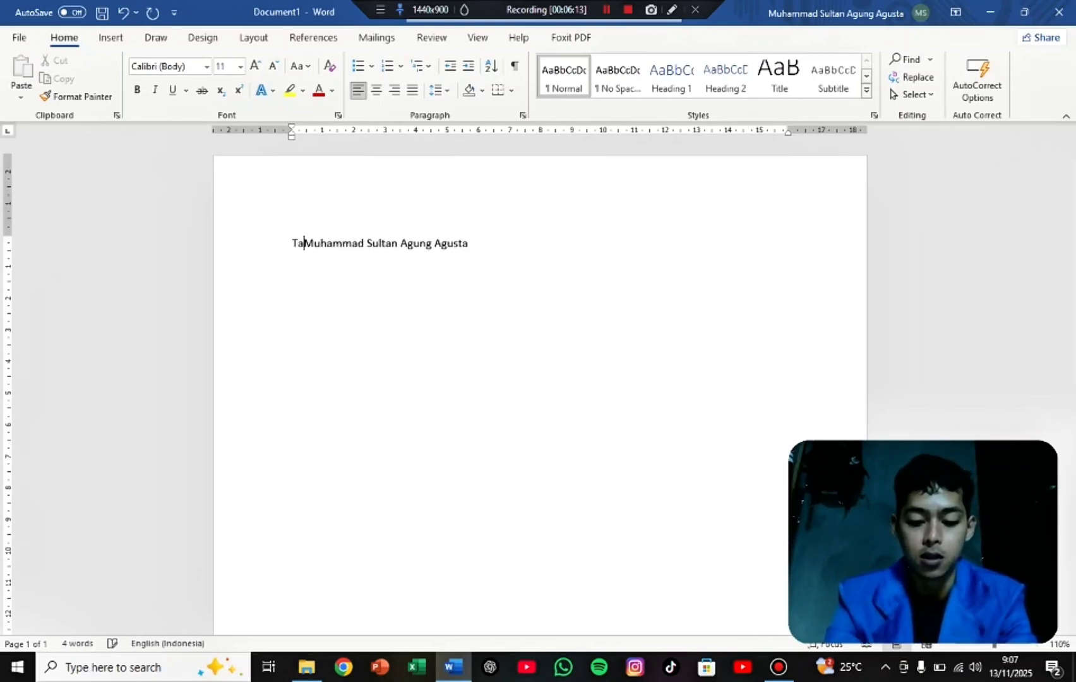
type("npa Aut")
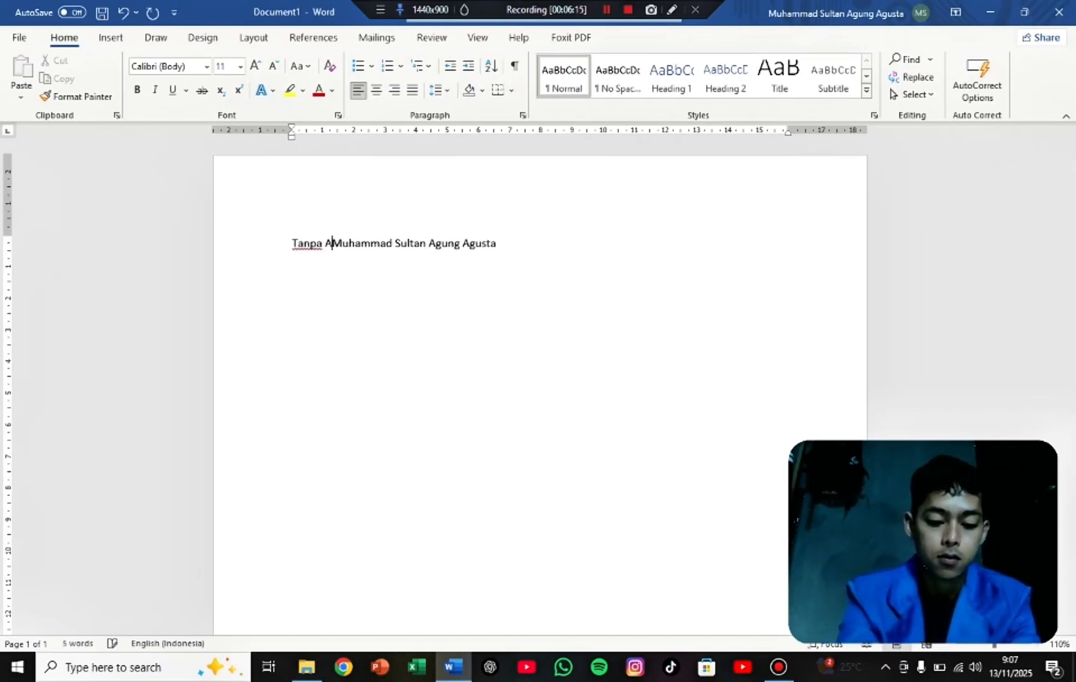
type("o C")
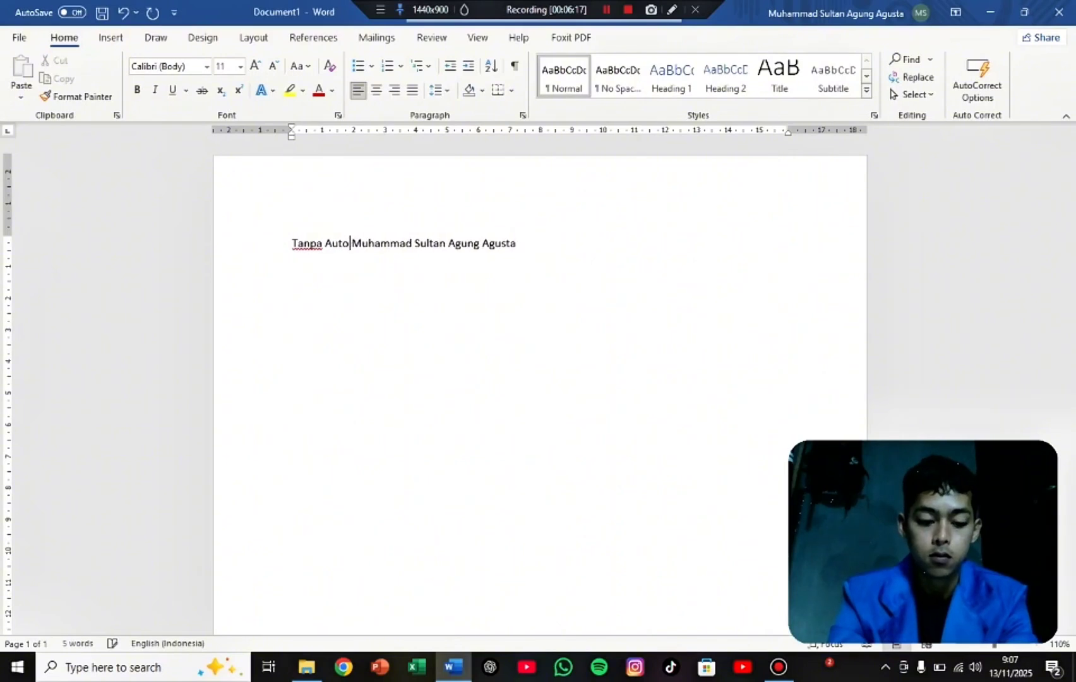
type("orrect")
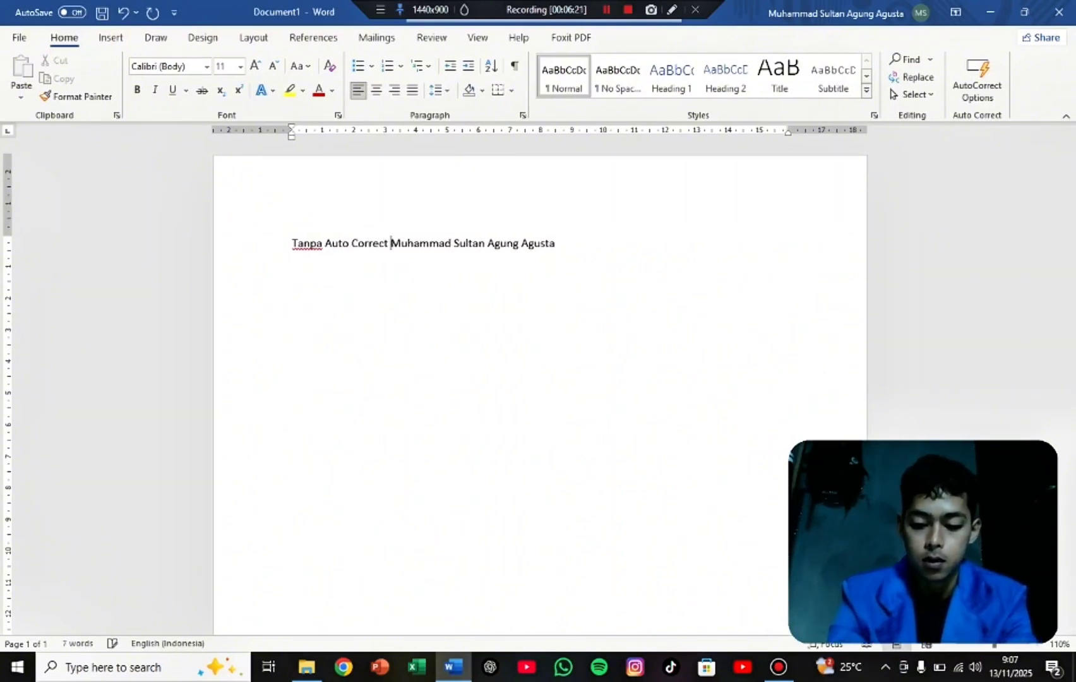
type(" :")
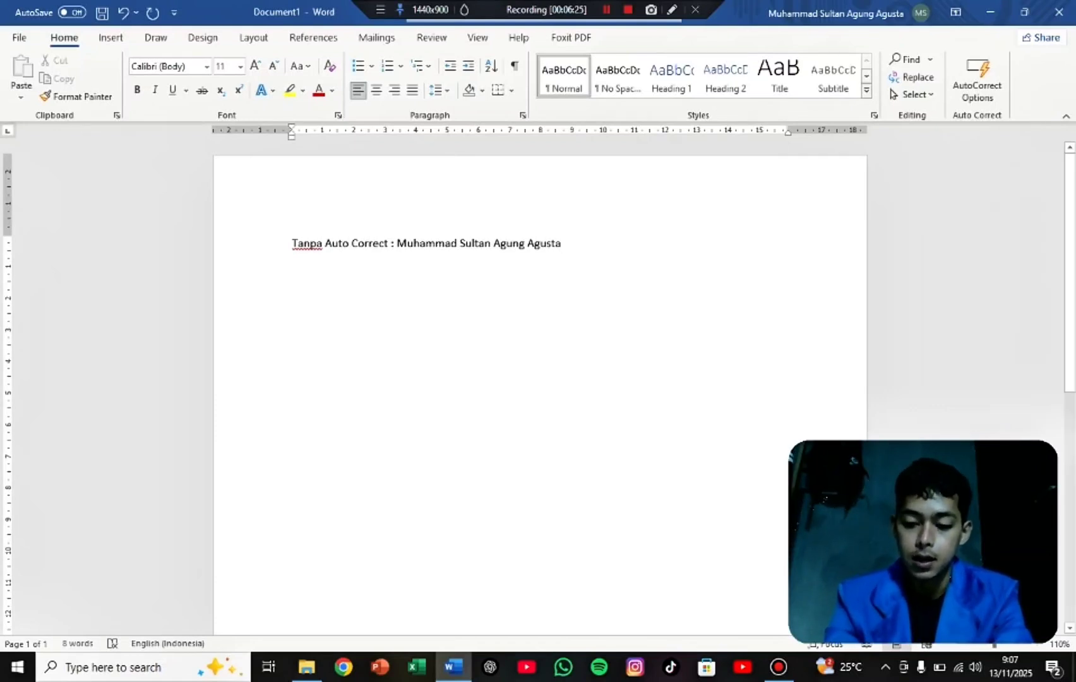
key("Return")
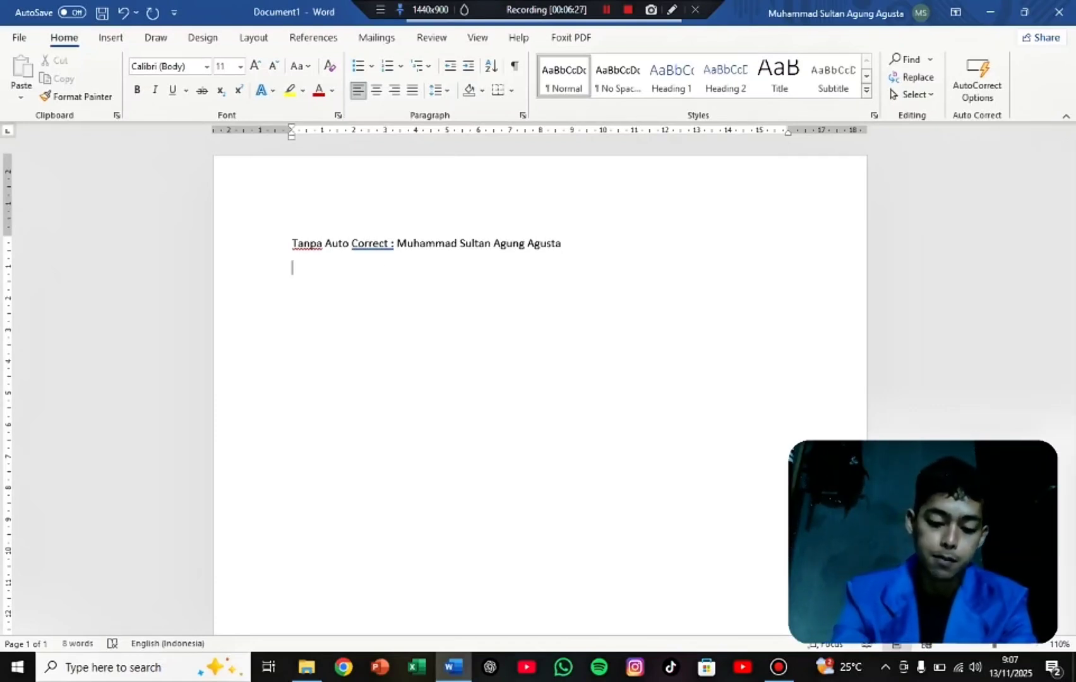
Step: Write 'Menggunakan Auto Correct :' on line two, correcting typos, with the cursor at its end
type("Meng")
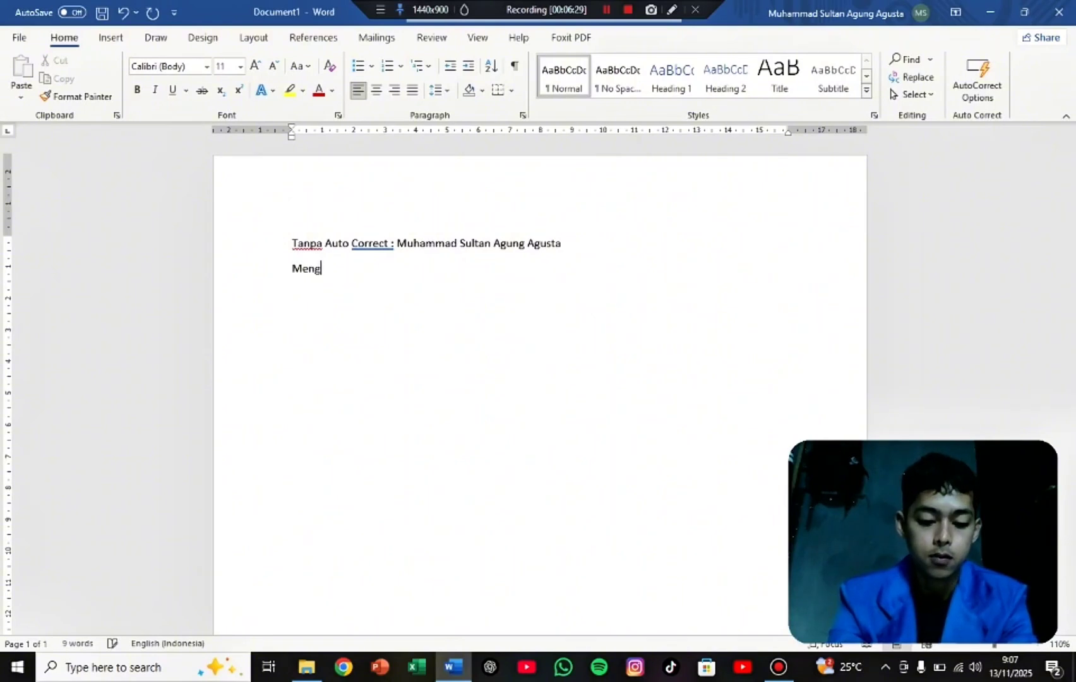
type("gunakan ")
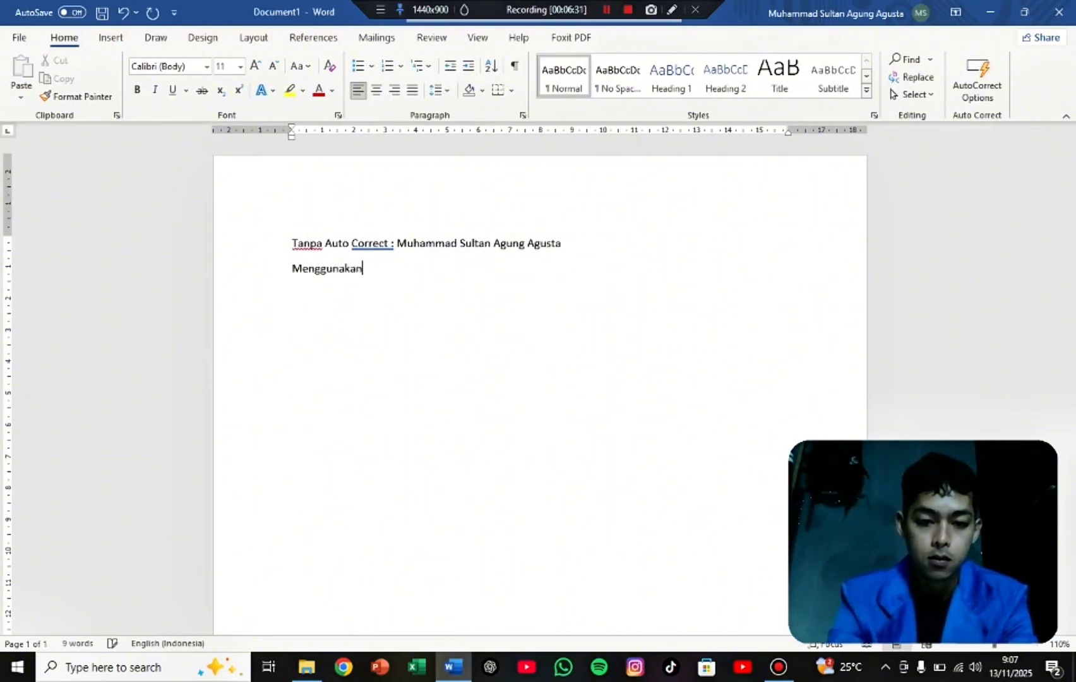
type("Au")
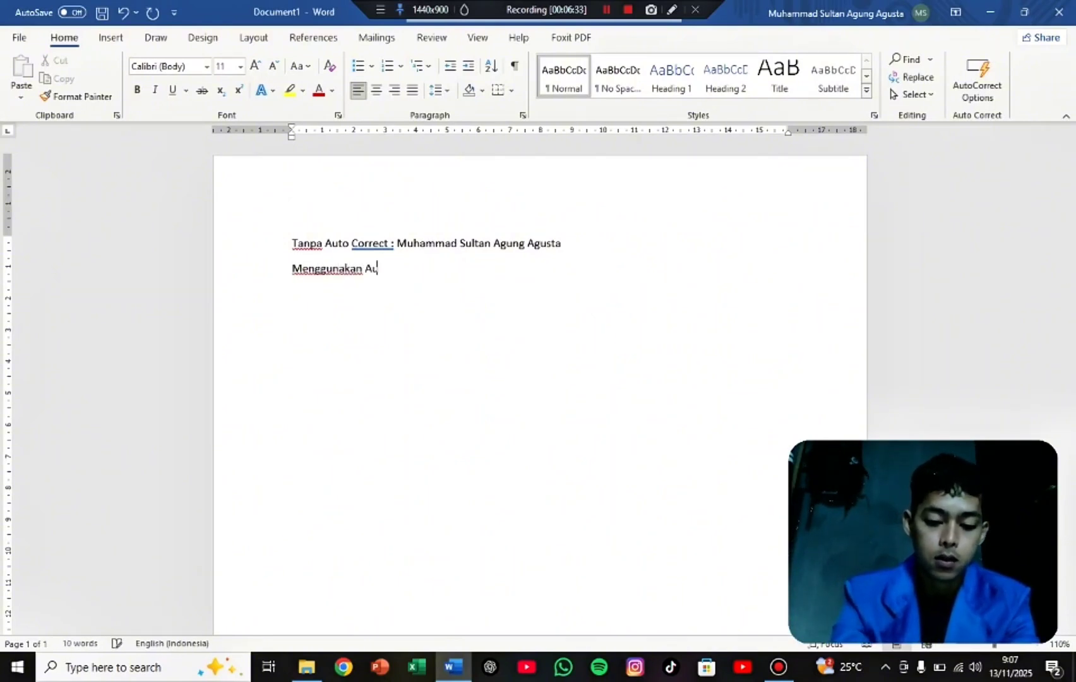
type("to Corec")
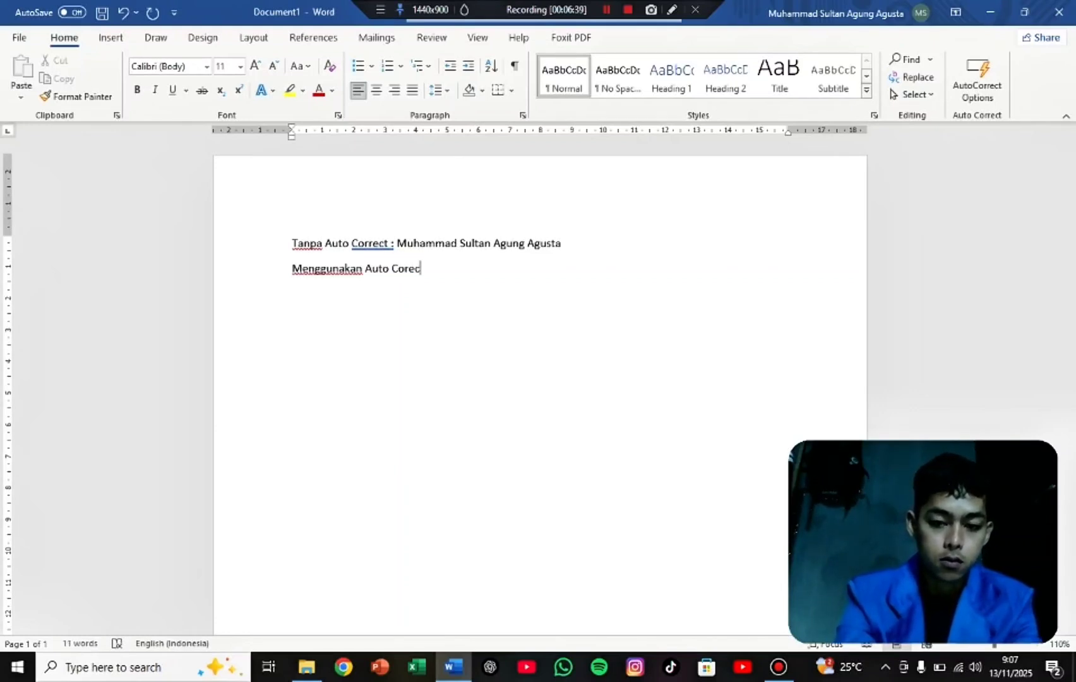
key("BackSpace")
key("BackSpace")
type("re")
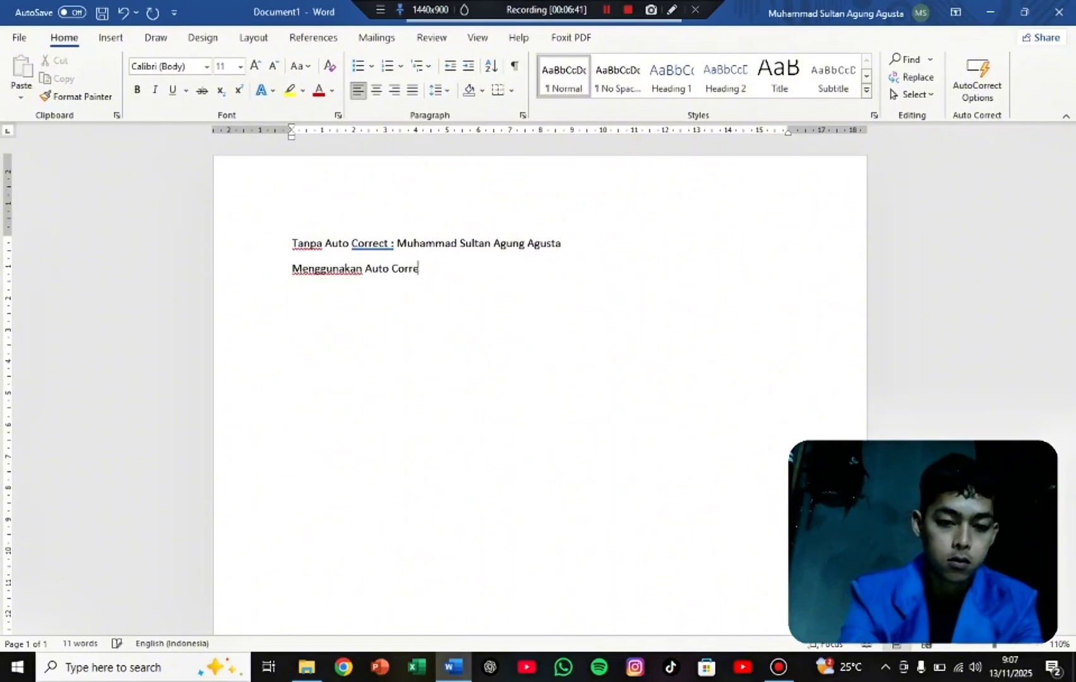
type("ct ")
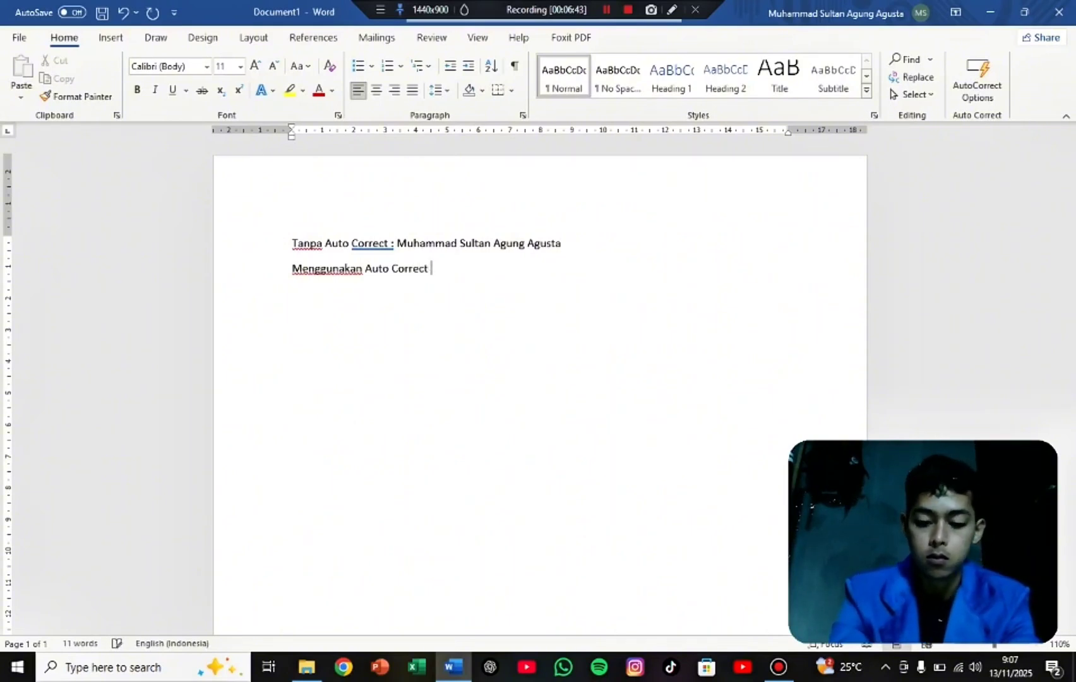
type(":")
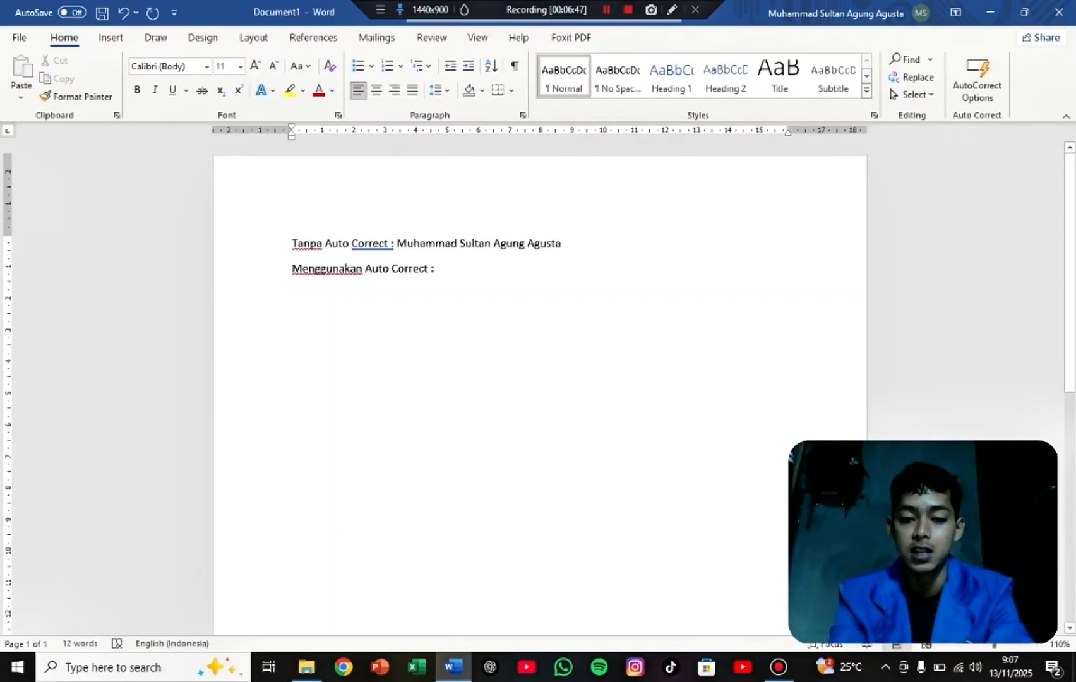
left_click(561, 243)
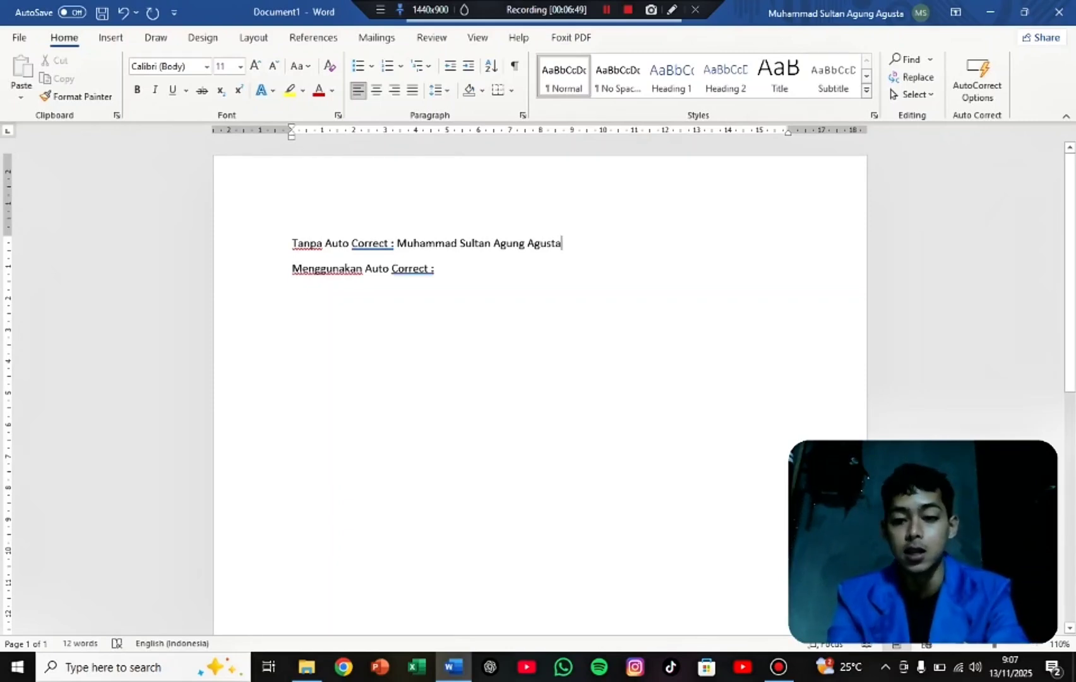
left_click(437, 269)
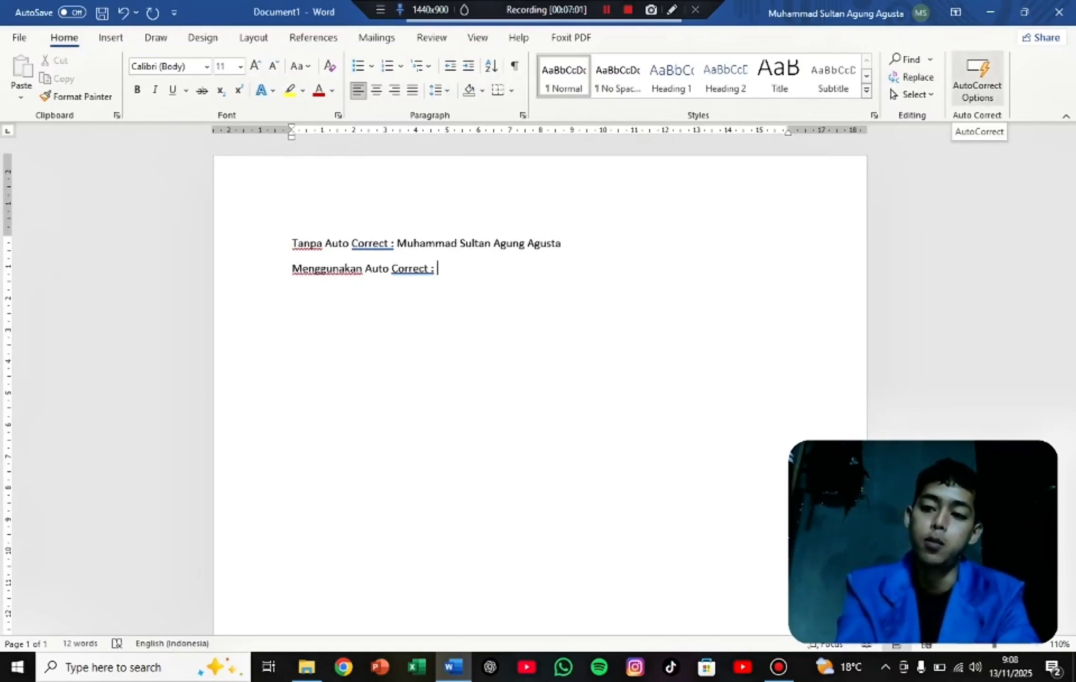
Step: Open AutoCorrect Options from the Home tab and enter 'M' as the text to replace
left_click(977, 79)
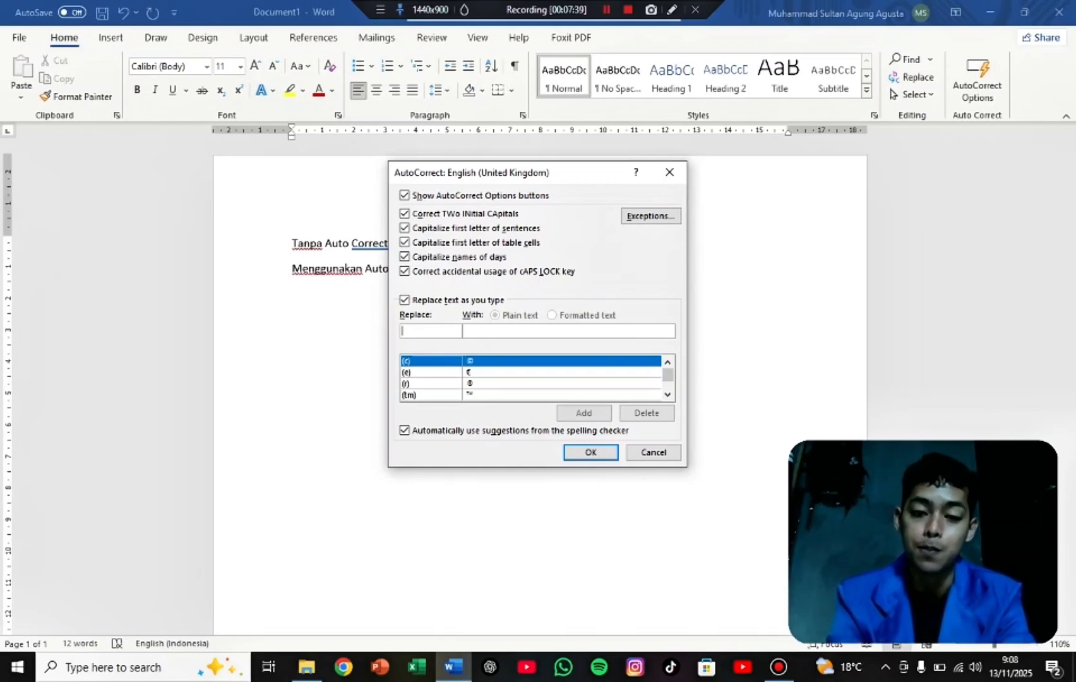
type("M")
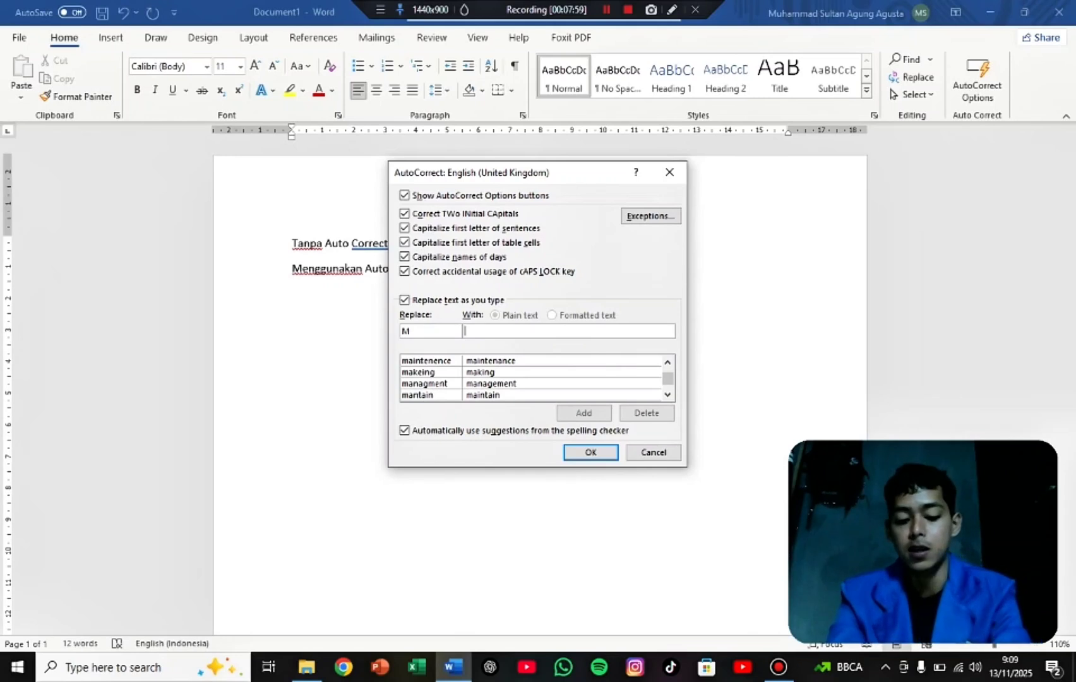
Step: Add an AutoCorrect entry replacing 'M' with the user's full name, then close the dialog
type("Muh")
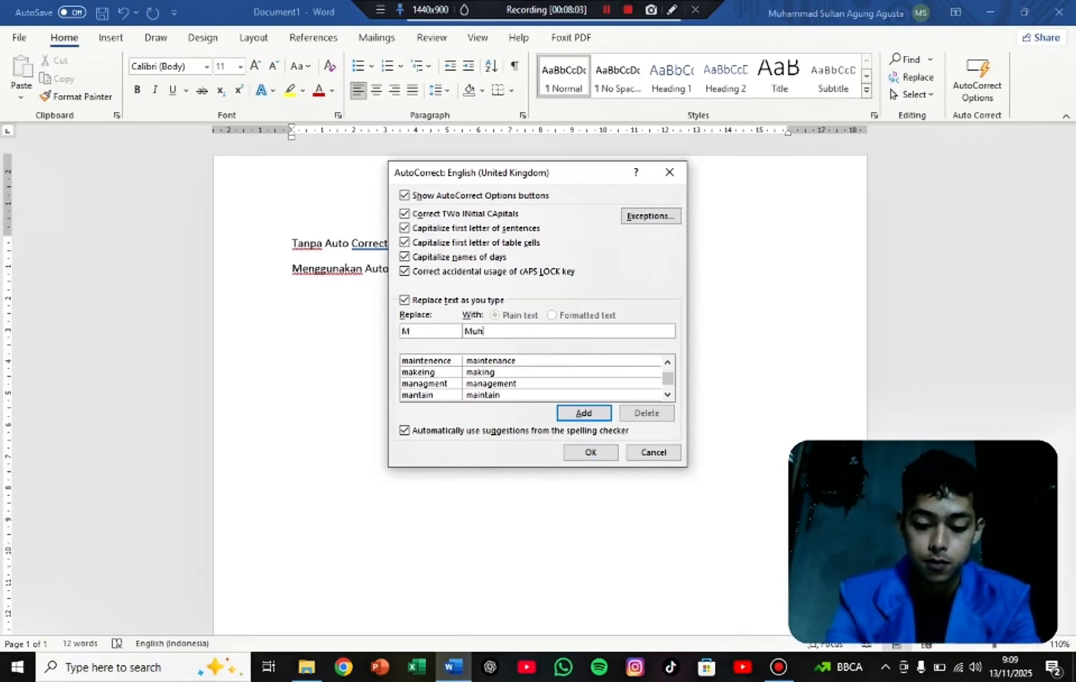
type("ammad Su")
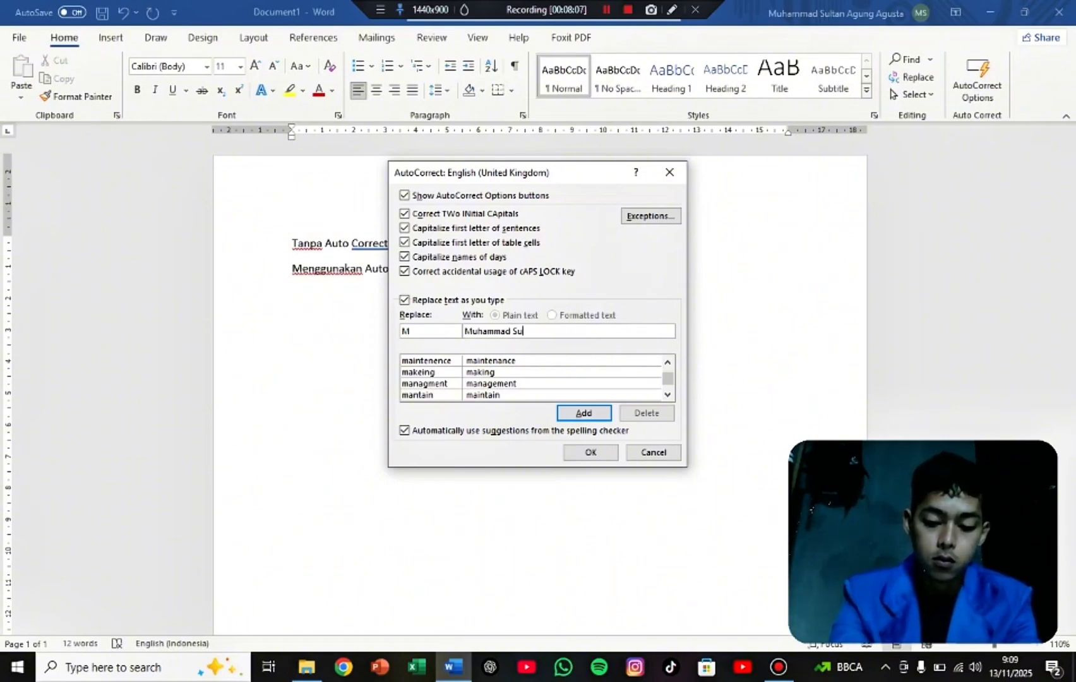
type("ltan ")
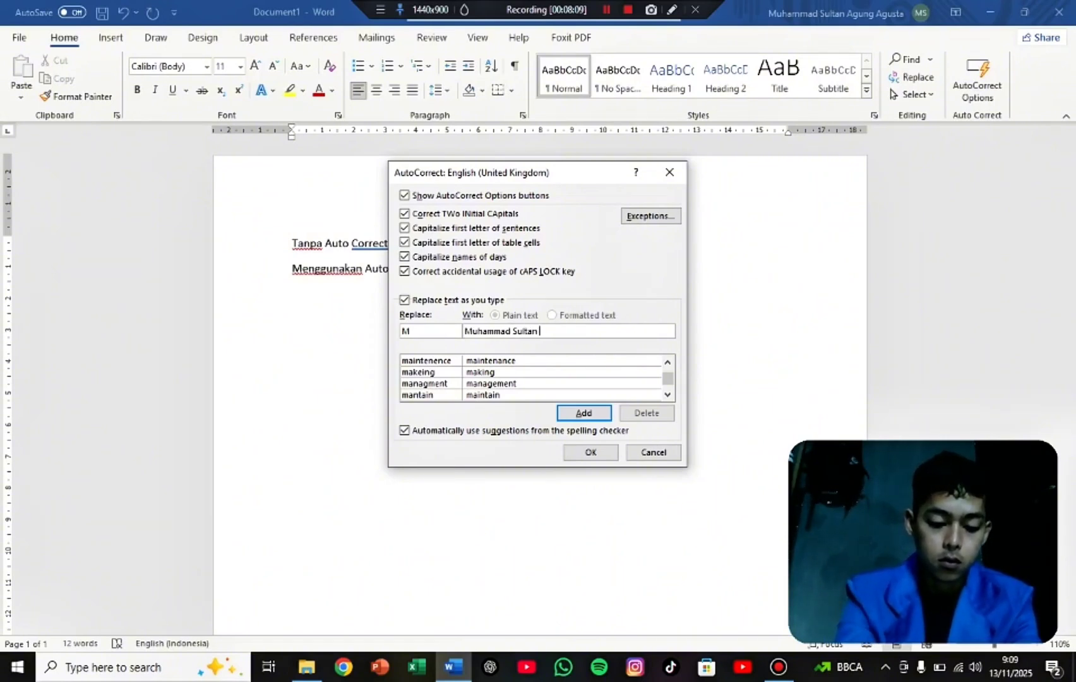
type("Agung ")
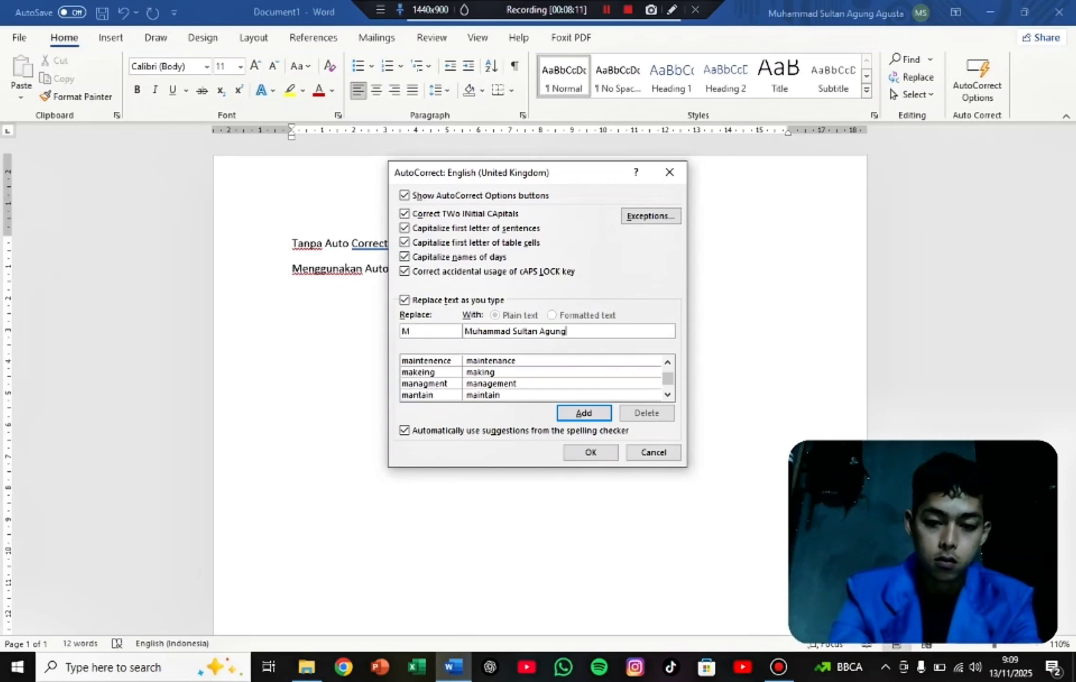
type("Agusta")
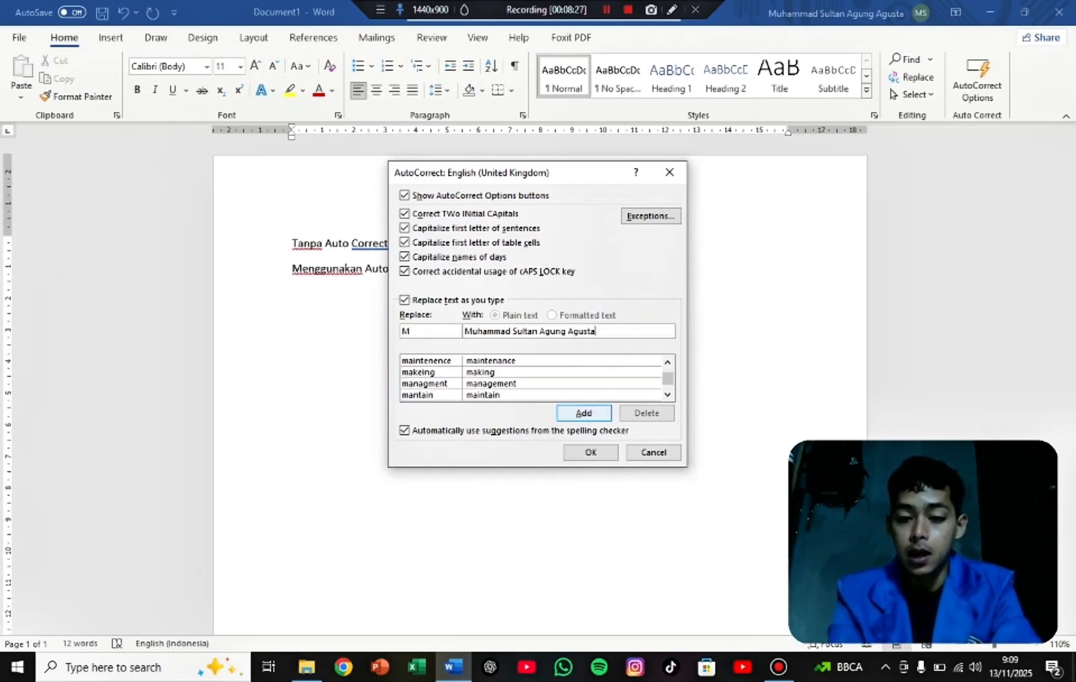
key("Return")
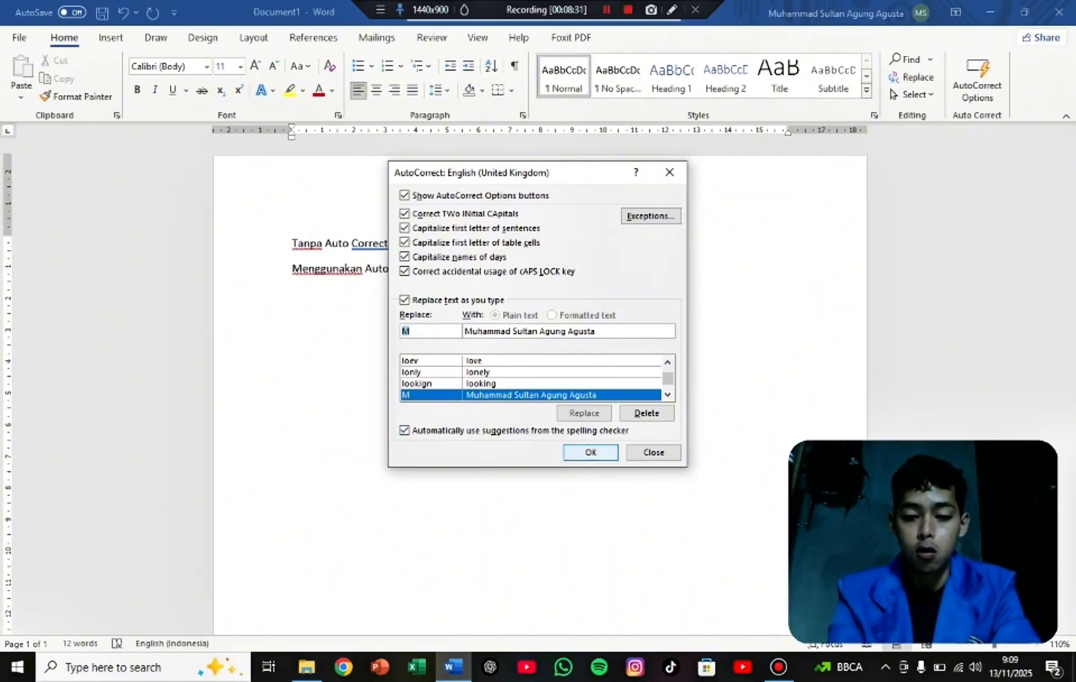
key("Return")
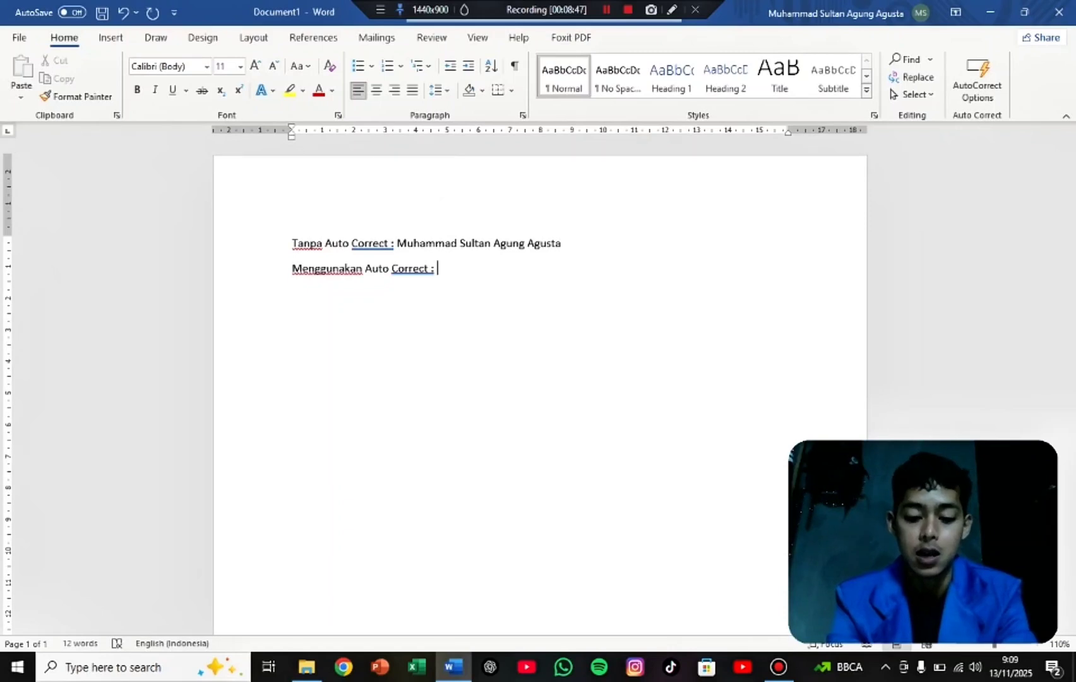
Step: Type 'M' after the line-two label so AutoCorrect expands it to the full name
type("Muhammad Sultan Agung Agusta")
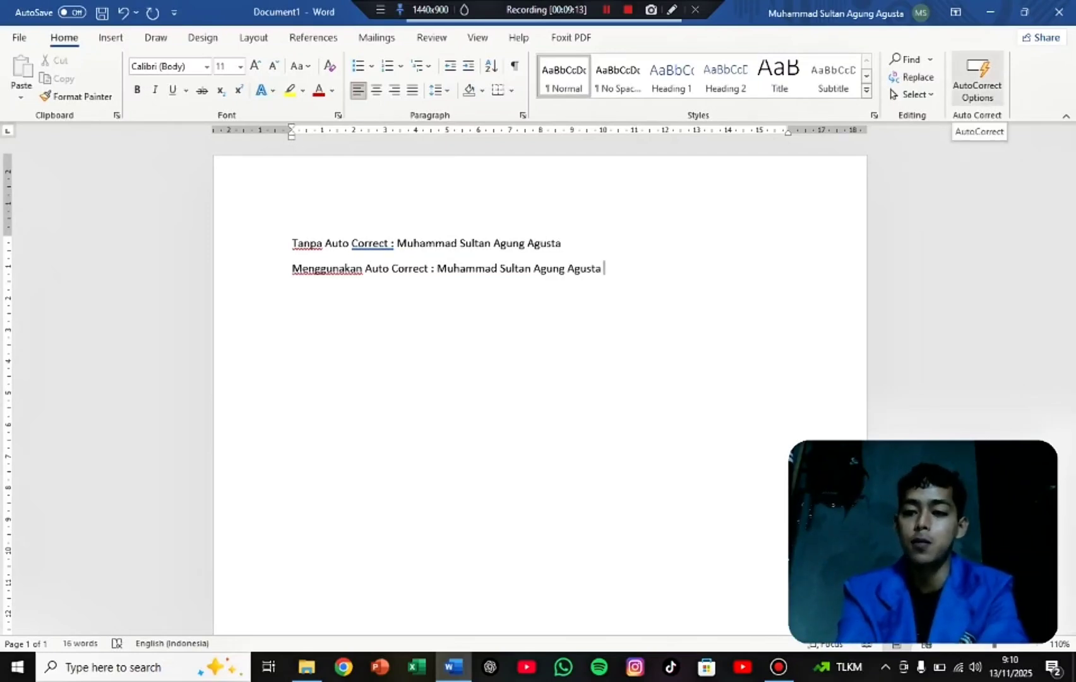
Step: Remove the 'M' shortcut from the AutoCorrect replacement list and close the dialog with OK
left_click(977, 79)
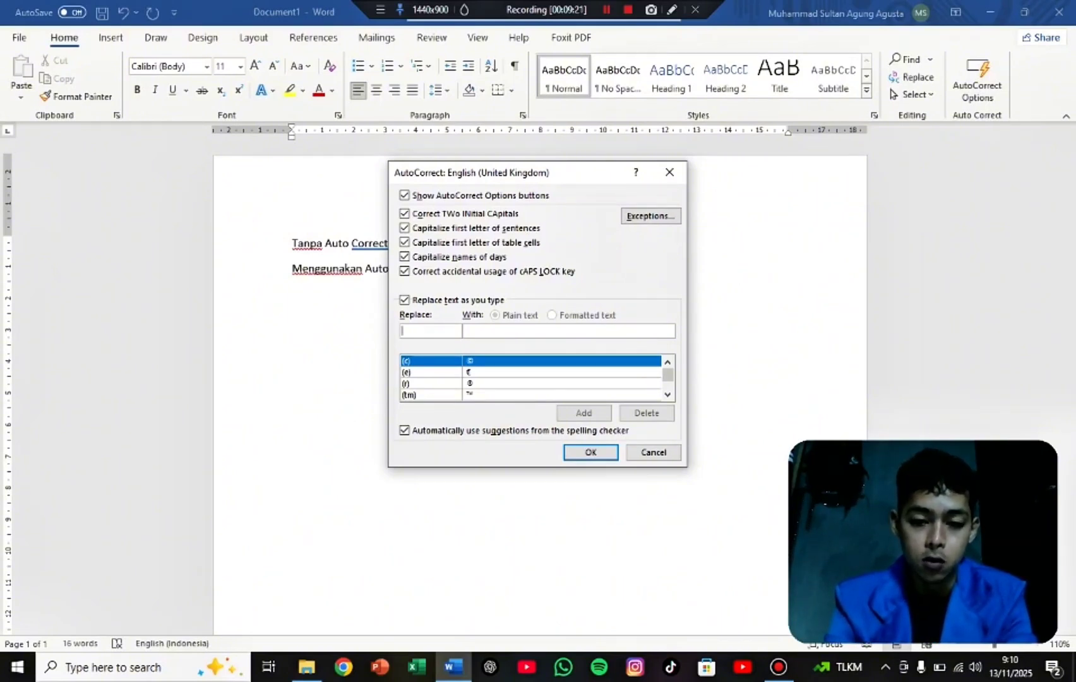
type("M")
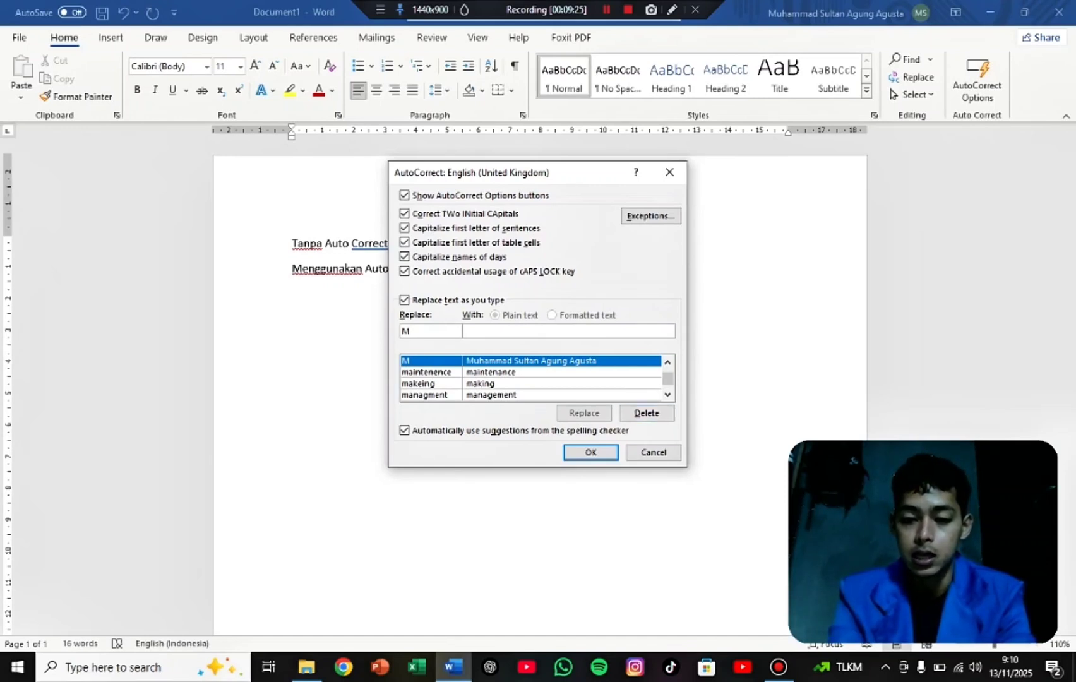
left_click(646, 413)
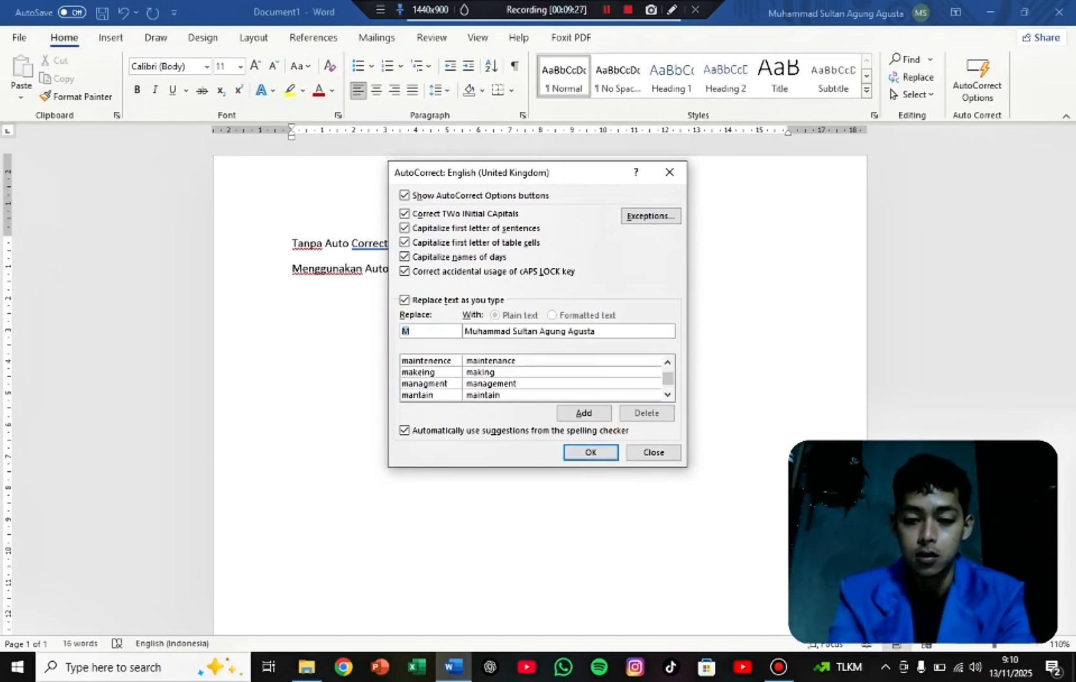
left_click(591, 452)
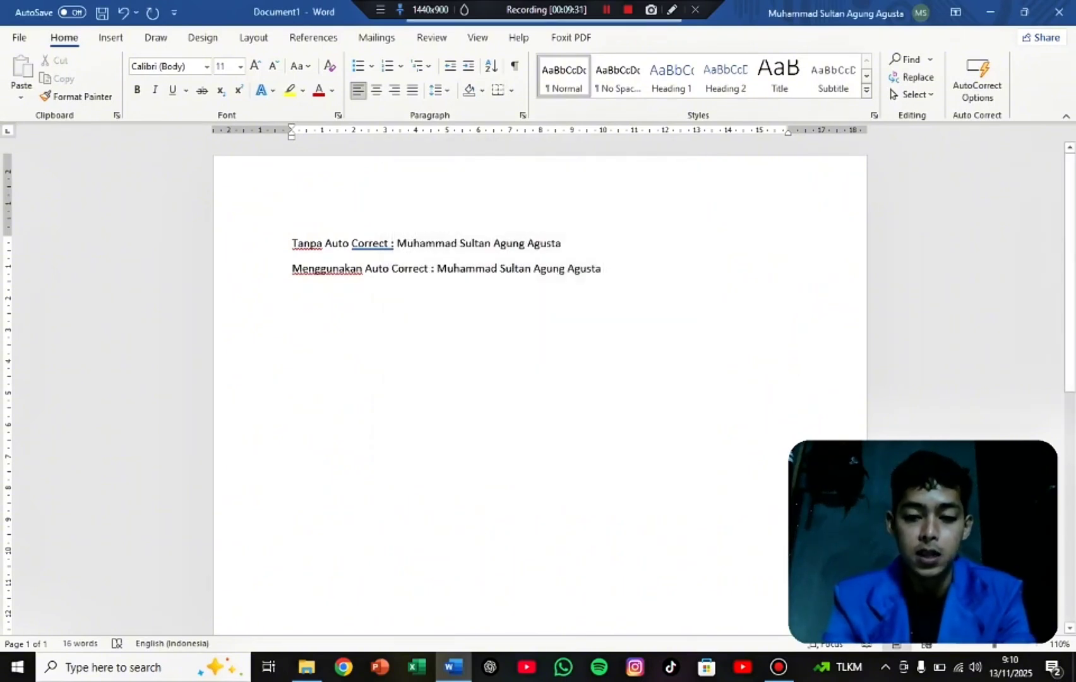
type("M")
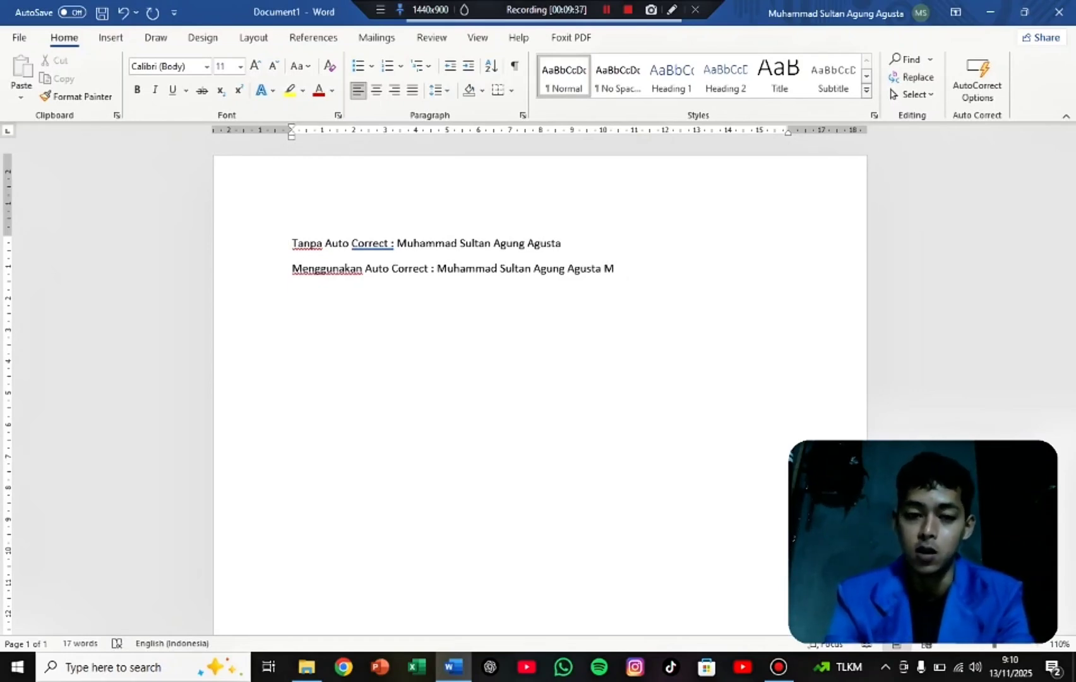
key("BackSpace")
key("BackSpace")
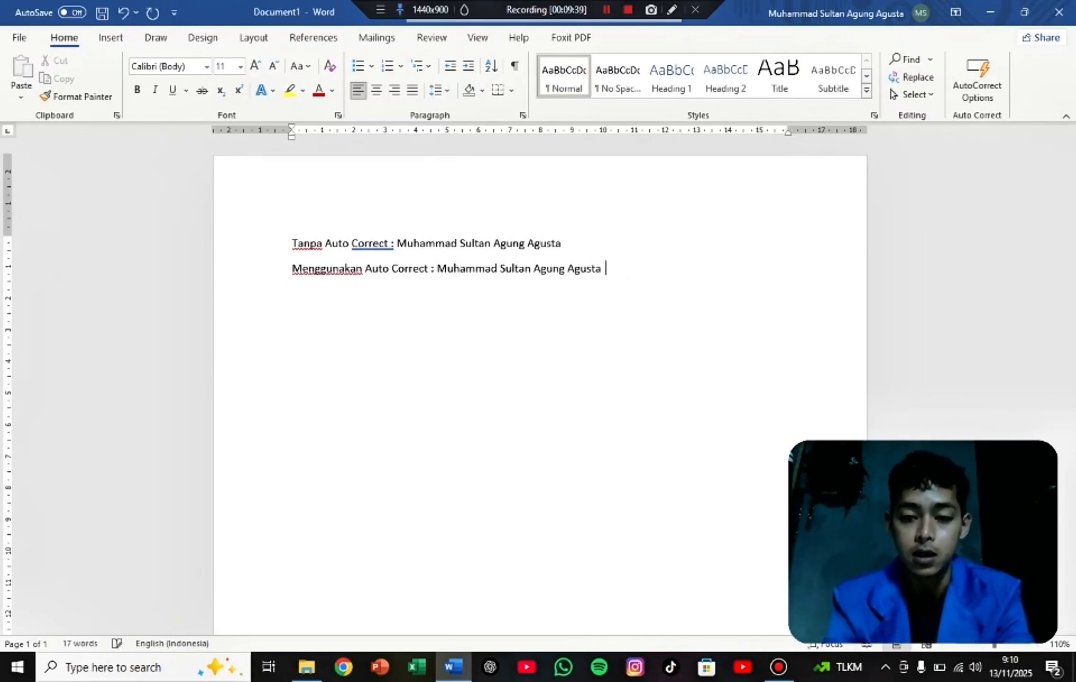